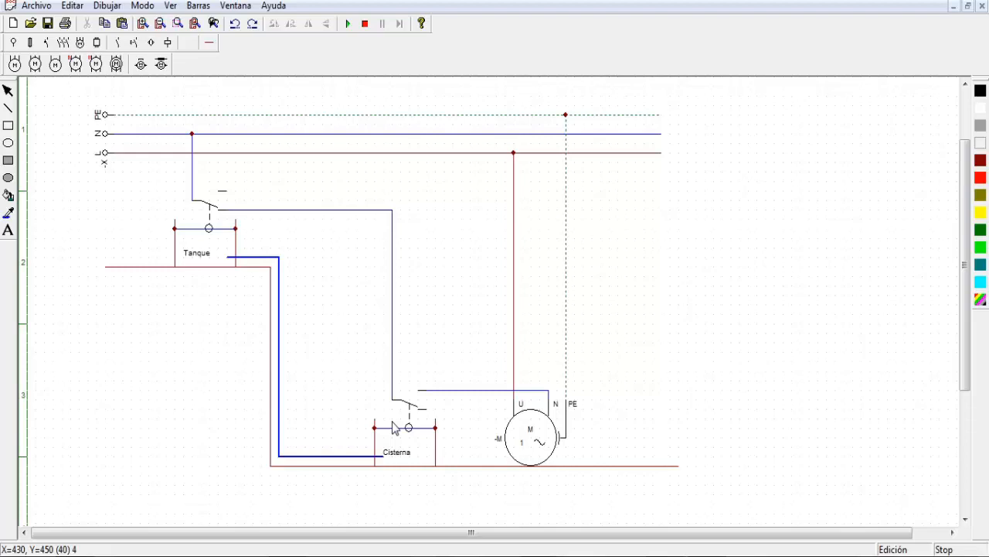
Step: Run the simulation of the tank-filling circuit and toggle the Cisterna float switch on and off twice
click(549, 391)
click(349, 24)
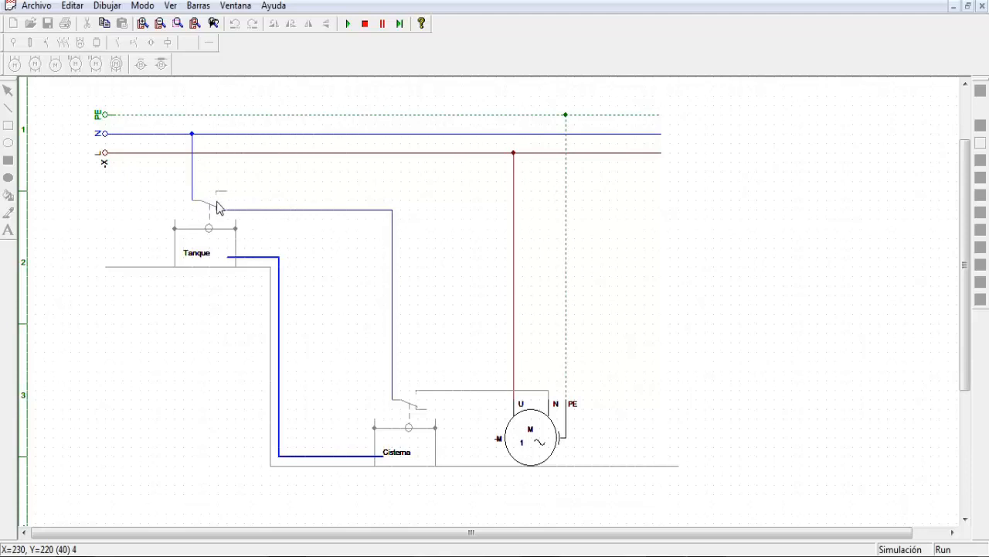
click(411, 415)
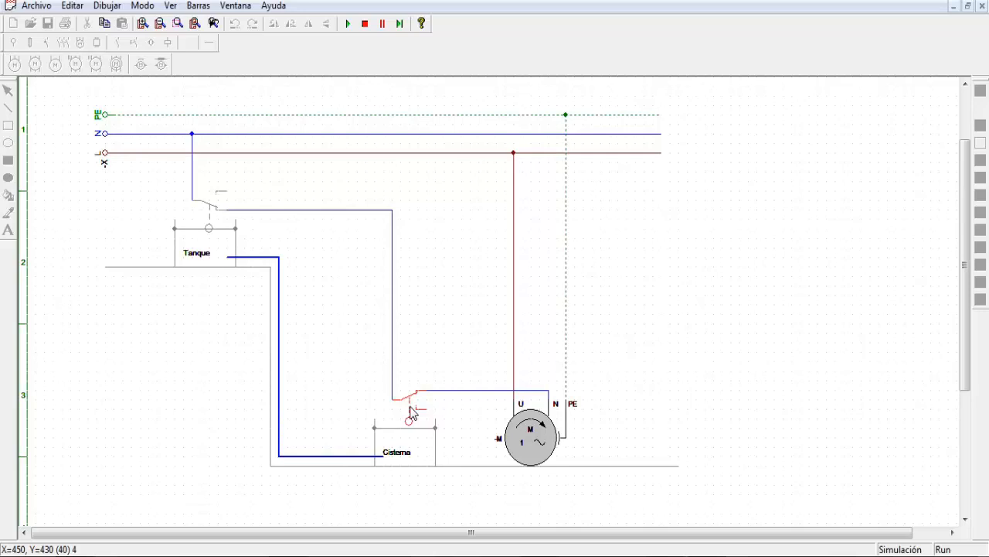
click(410, 414)
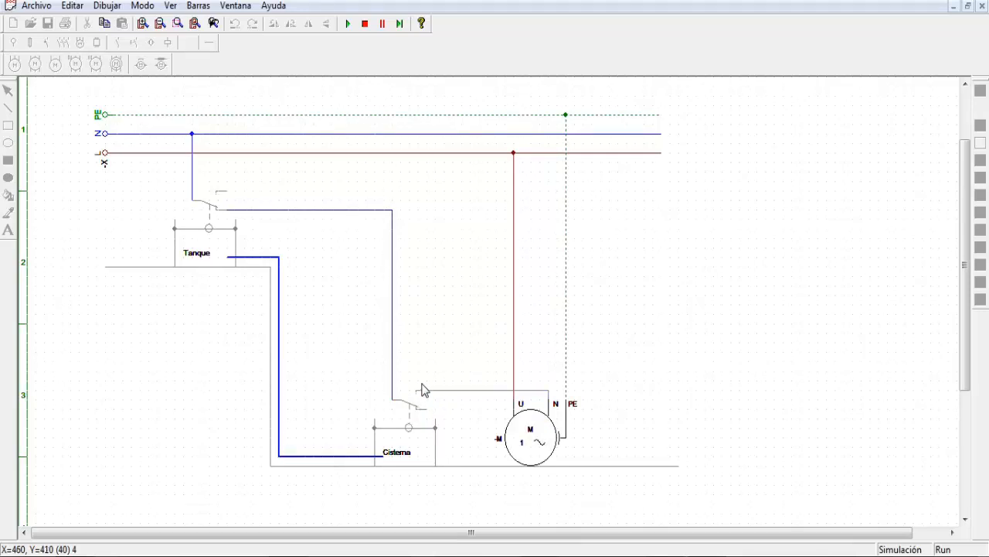
click(414, 400)
click(415, 399)
Step: Toggle the Tanque float switch on and off twice in the running simulation
click(211, 204)
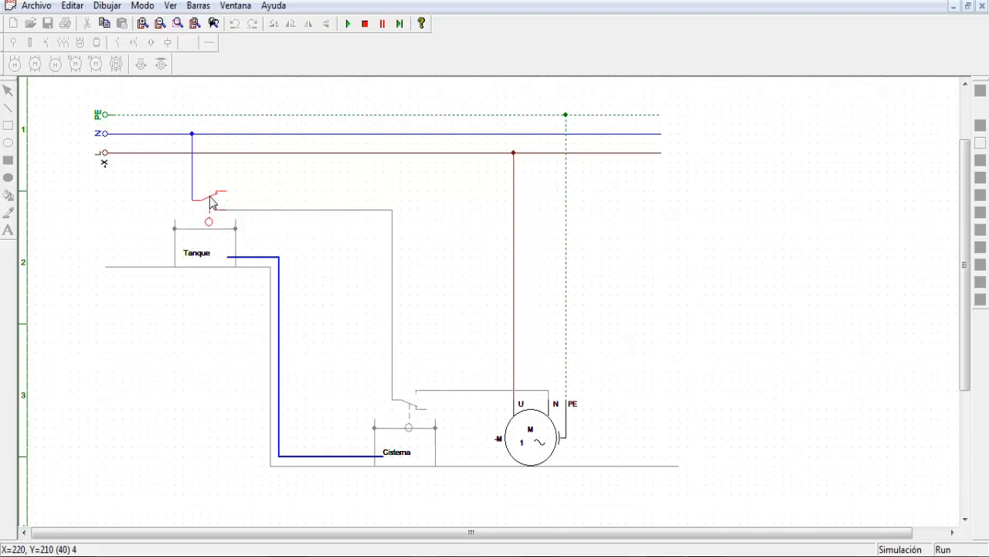
click(210, 198)
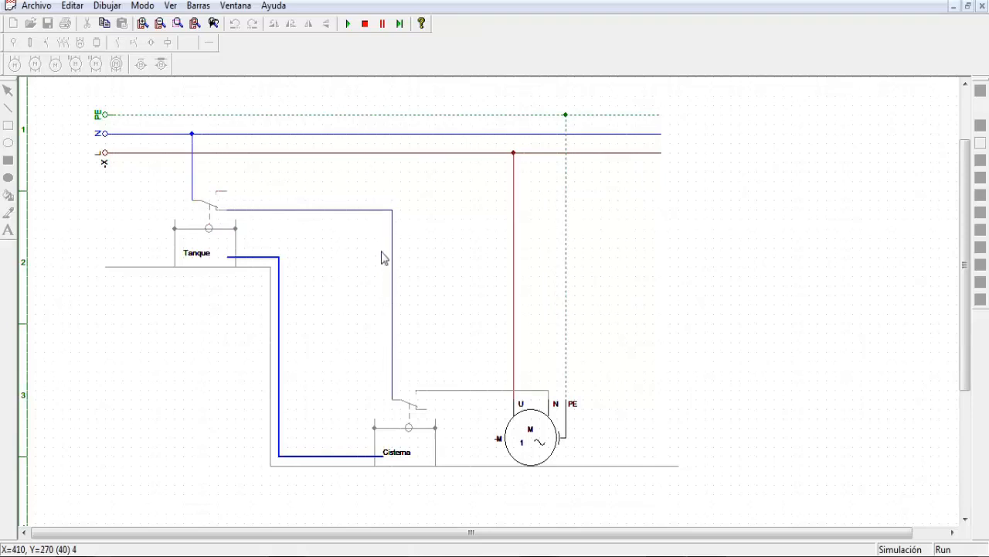
click(207, 199)
click(207, 199)
Step: View the drawing "02 Automatizacion de llenado de tanque b", then the version "con contactor"
click(240, 9)
click(297, 136)
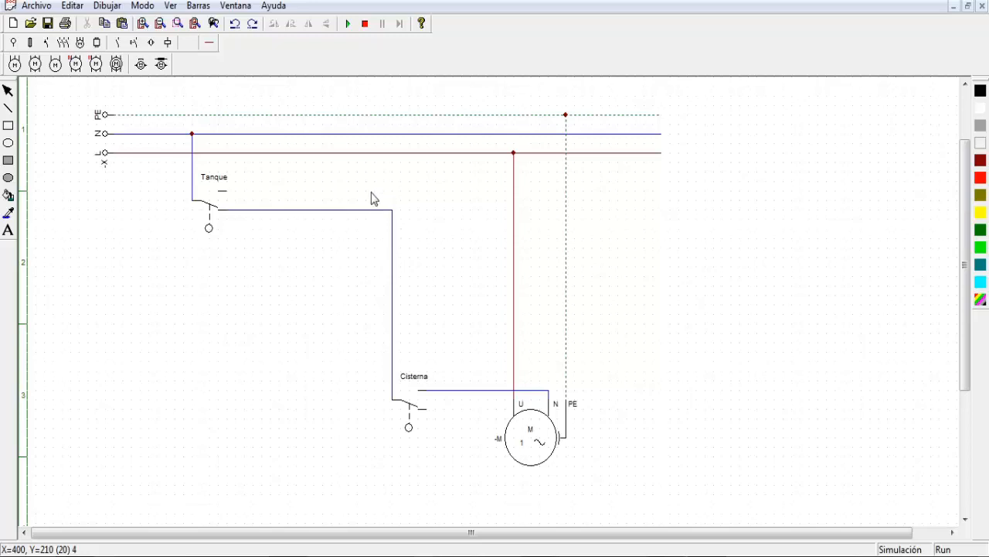
click(236, 6)
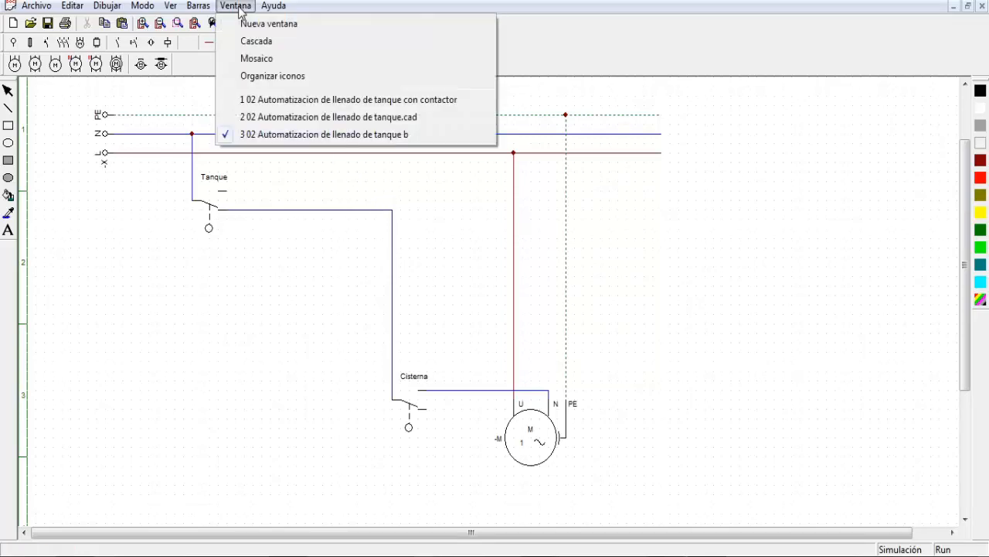
click(301, 107)
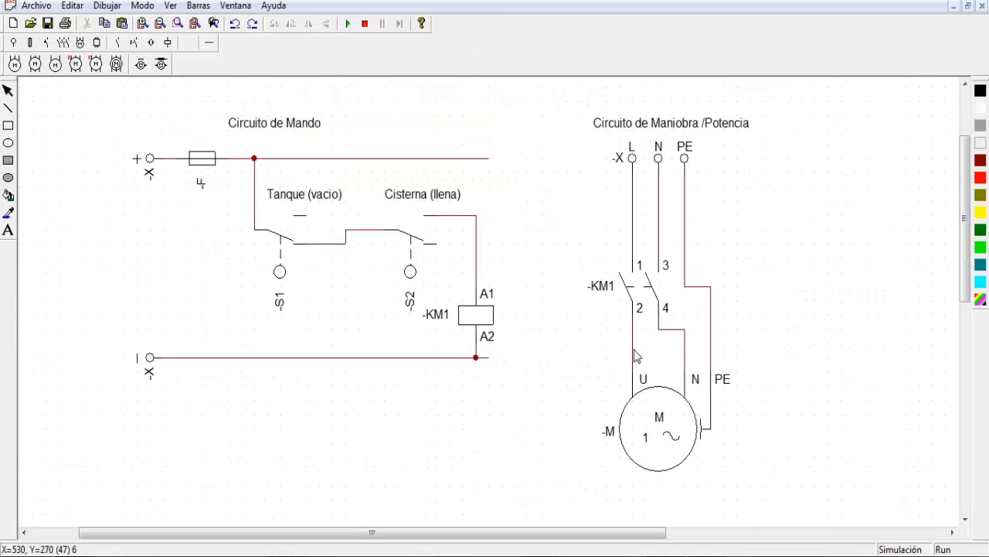
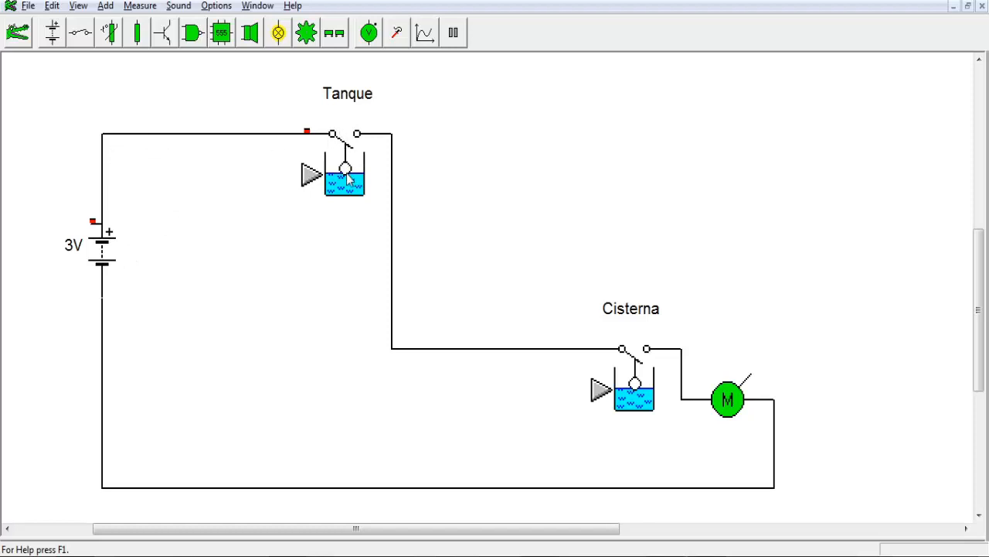
Step: In Crocodile Clips, raise the water levels of the Tanque and Cisterna float switches until both contacts close
drag(345, 163, 346, 155)
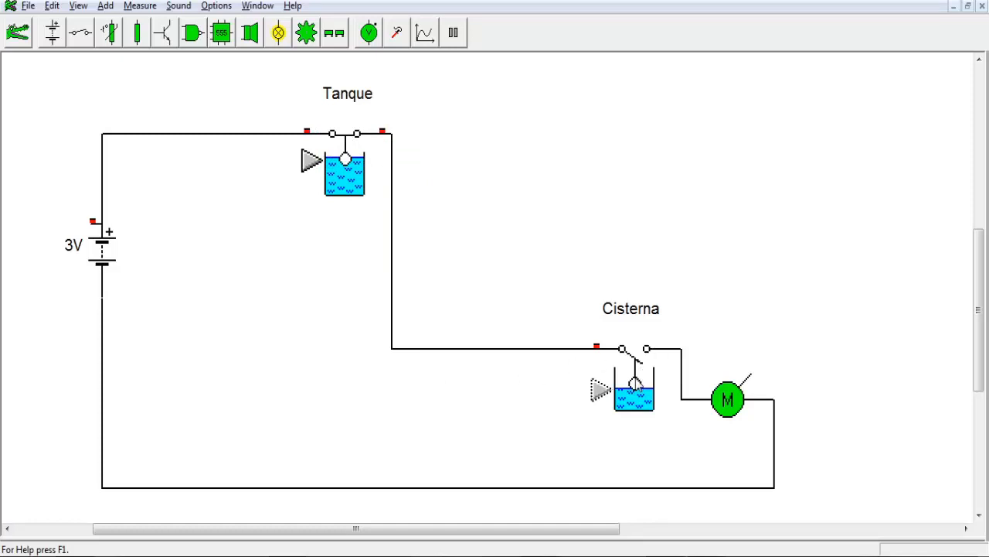
drag(635, 384, 638, 363)
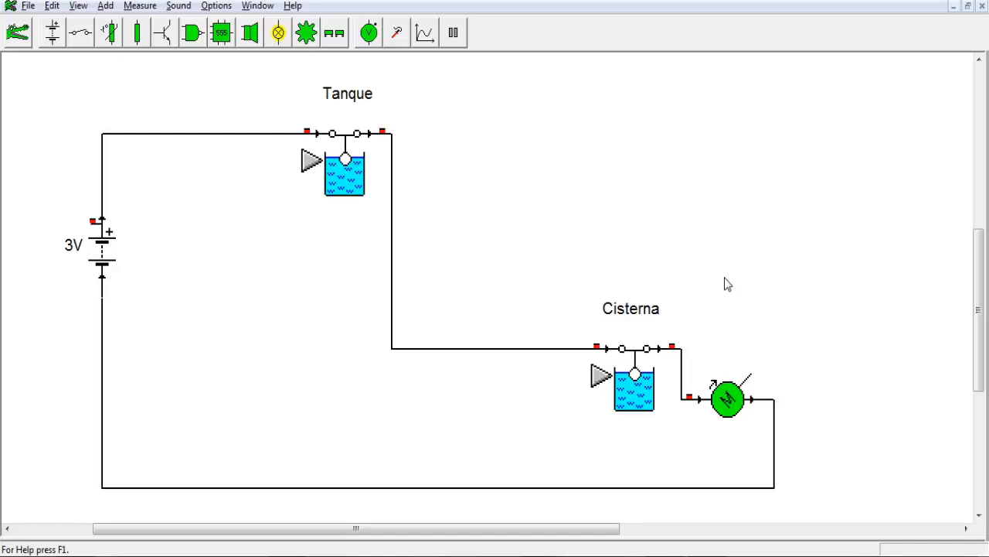
Step: Switch to the blank Design1 circuit and place a vertical battery on it
click(260, 7)
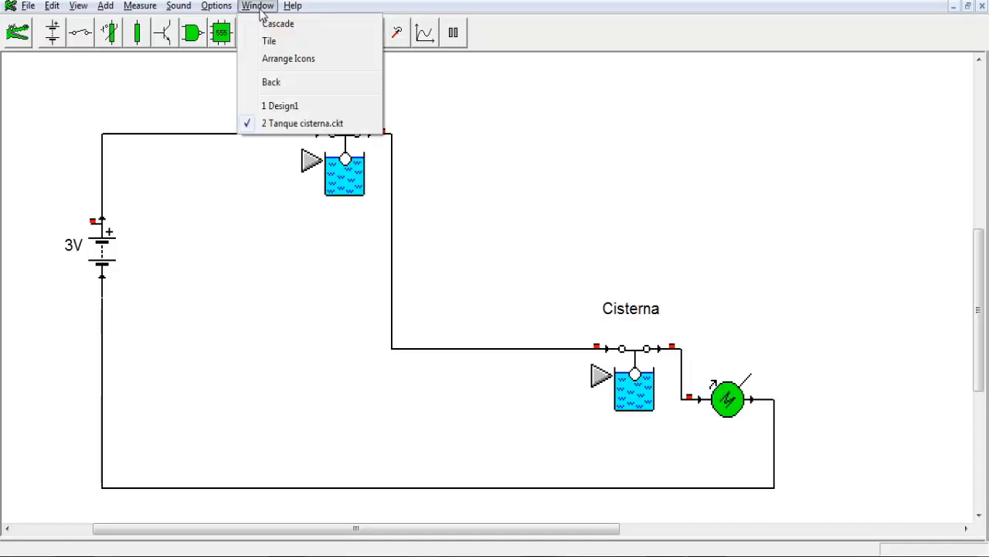
click(290, 106)
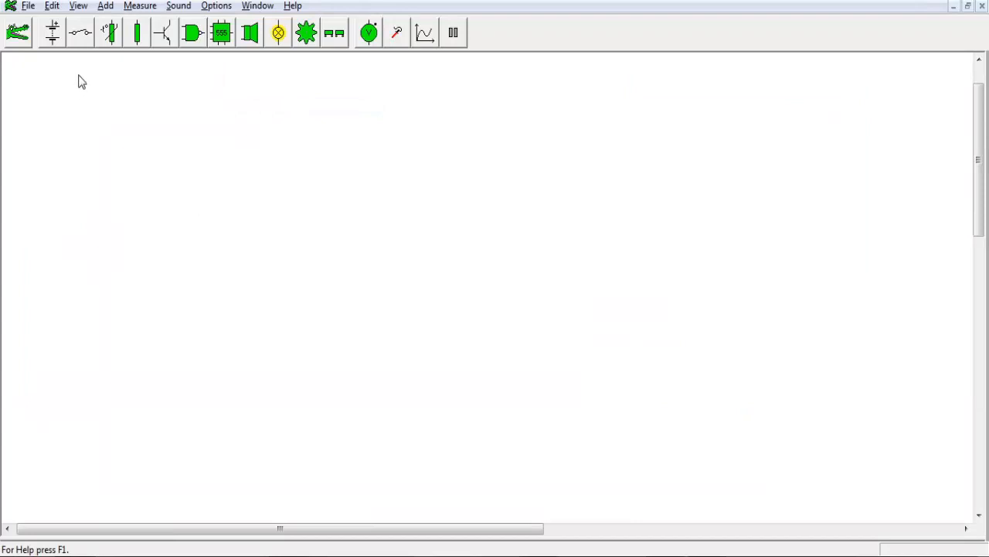
click(53, 36)
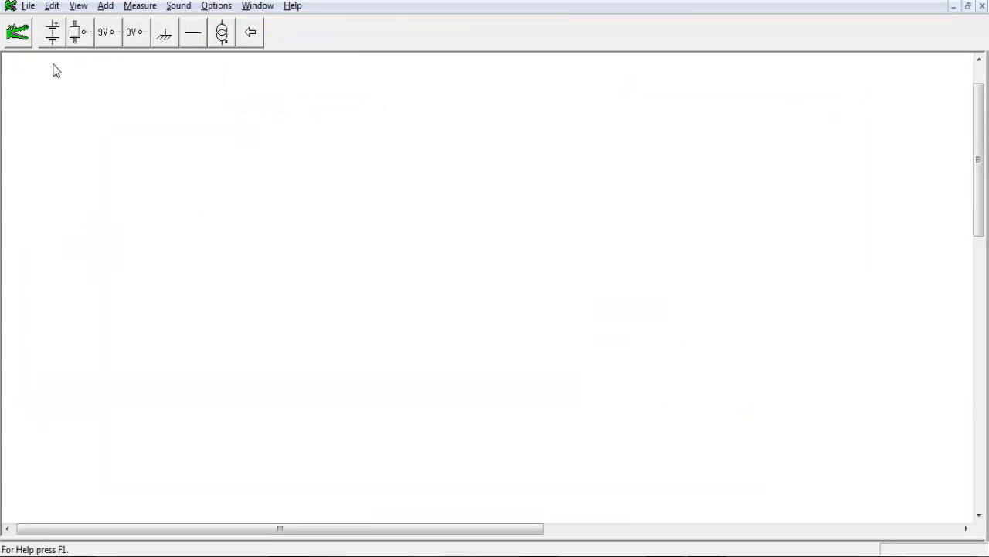
click(53, 36)
drag(160, 40, 110, 231)
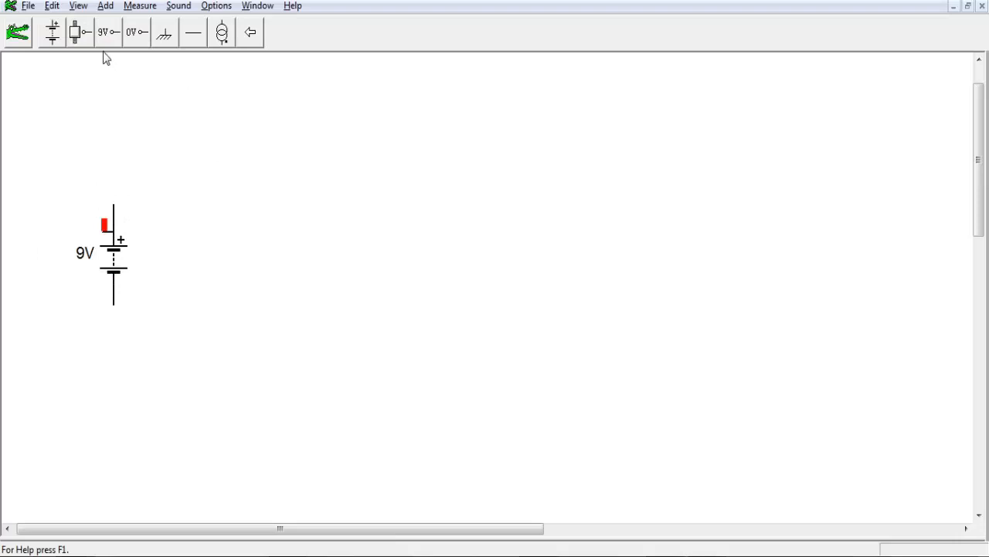
Step: Place a vertical motor to the right of the battery, level with it
click(250, 33)
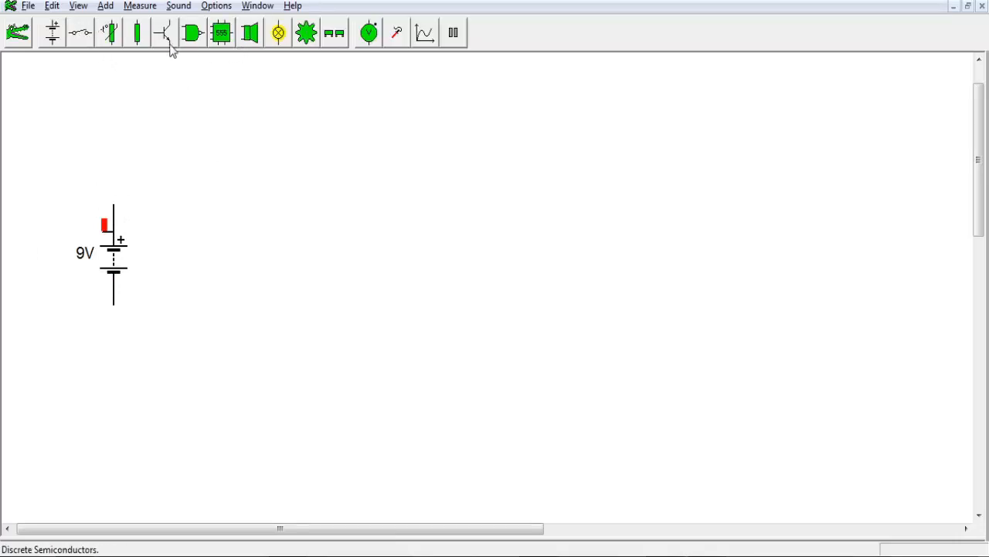
click(364, 37)
click(115, 39)
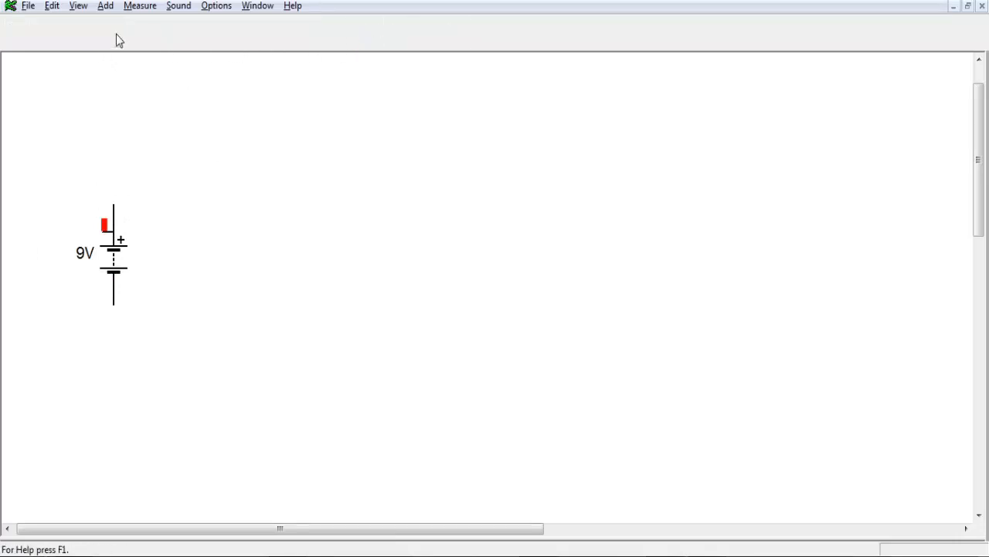
click(309, 35)
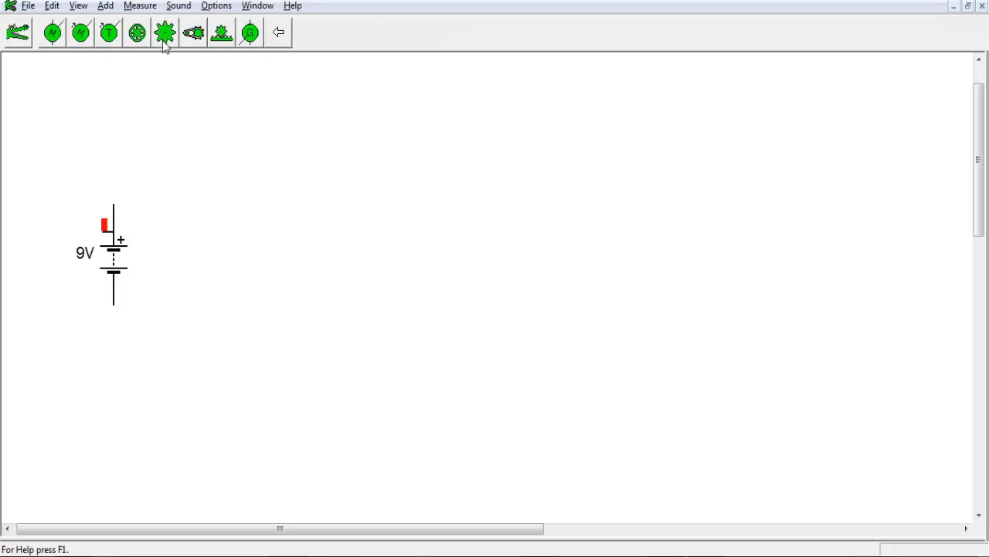
click(81, 35)
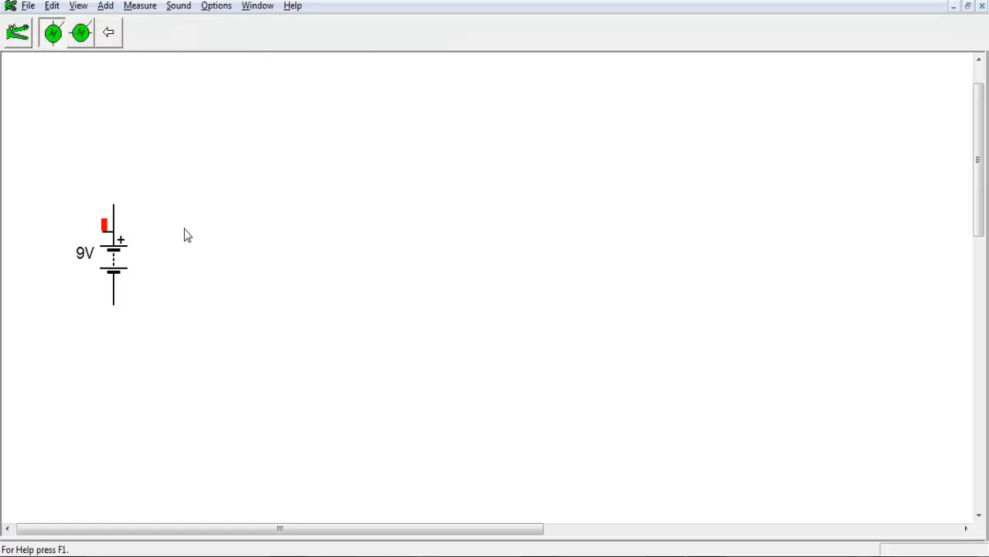
drag(60, 28, 271, 225)
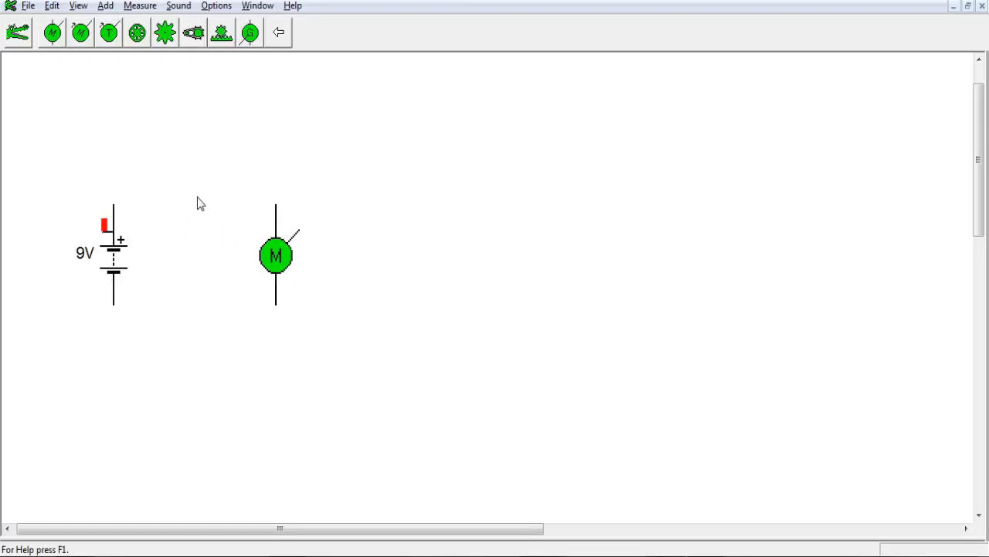
Step: Set the battery's voltage to 3 V
click(284, 34)
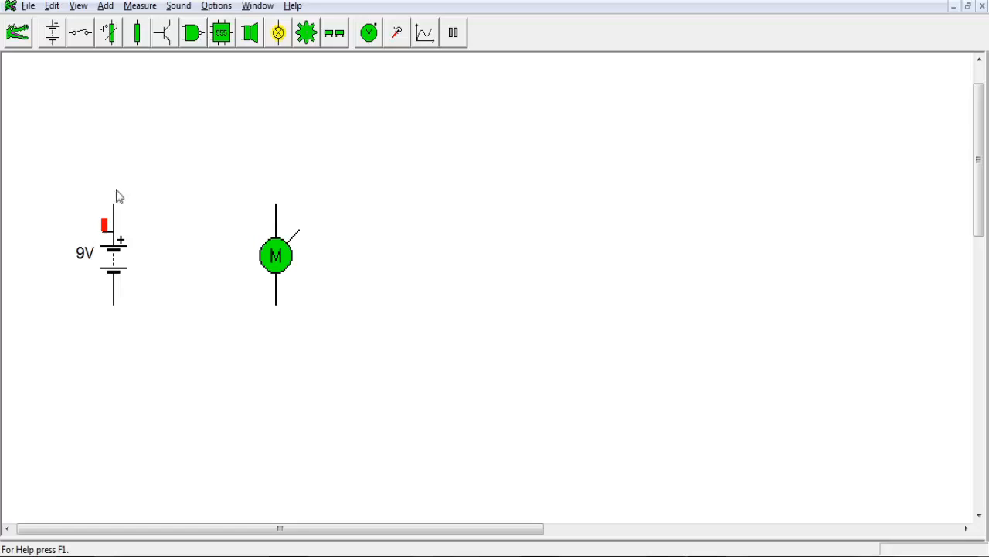
click(87, 267)
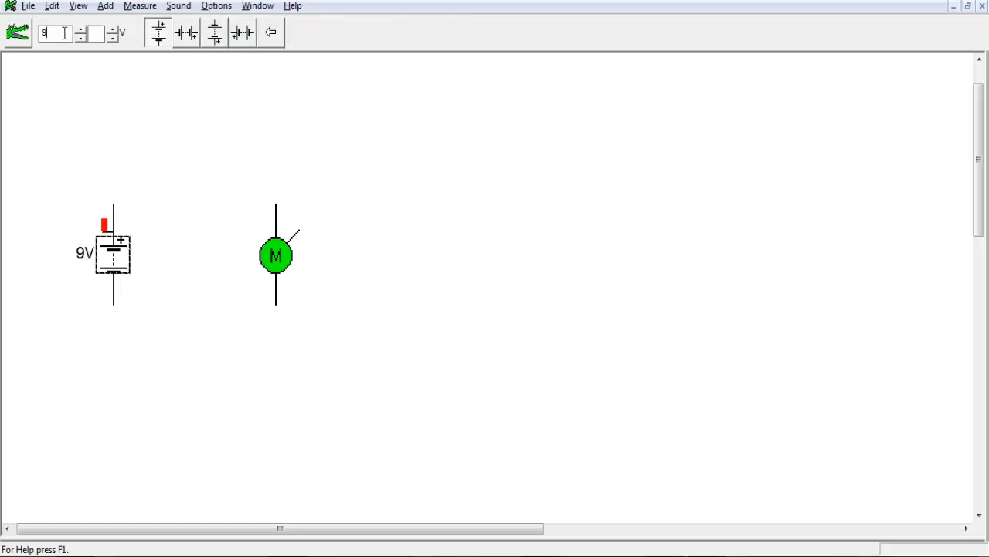
text(3)
click(136, 112)
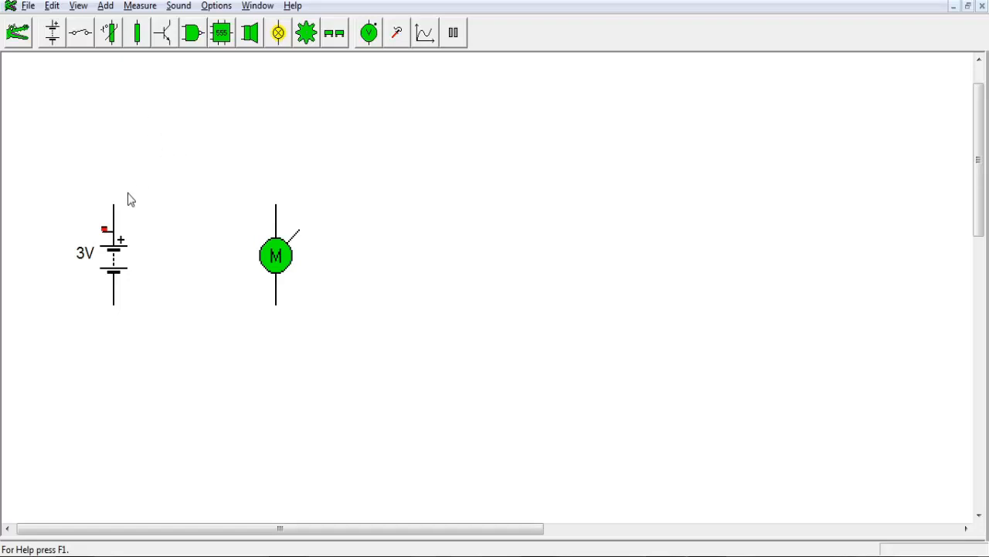
Step: Wire both battery terminals directly to the motor's terminals to form a closed loop
mouse_move(118, 208)
drag(114, 209, 287, 195)
drag(278, 310, 115, 309)
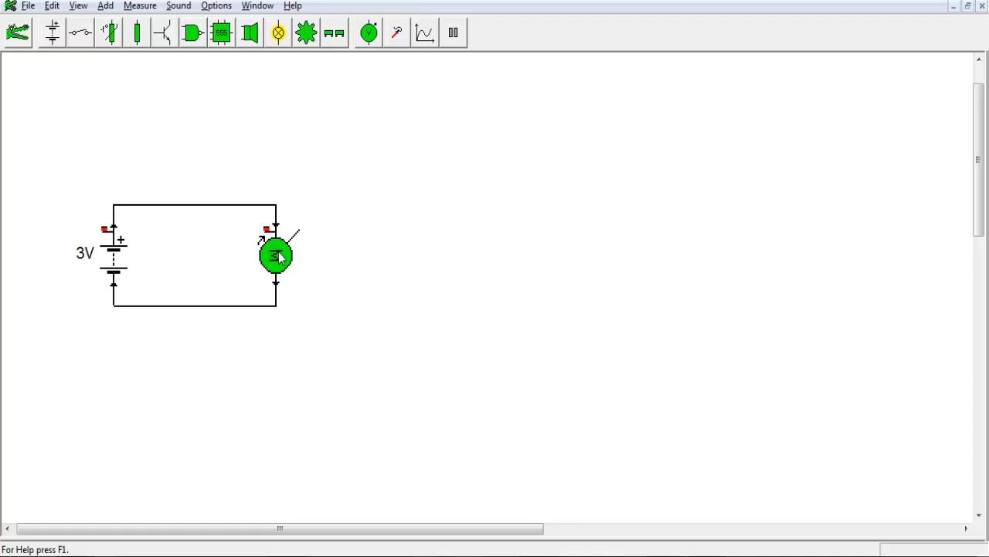
Step: Detach the motor from its wires and place a horizontal on/off switch above and between the battery and motor
drag(277, 257, 288, 258)
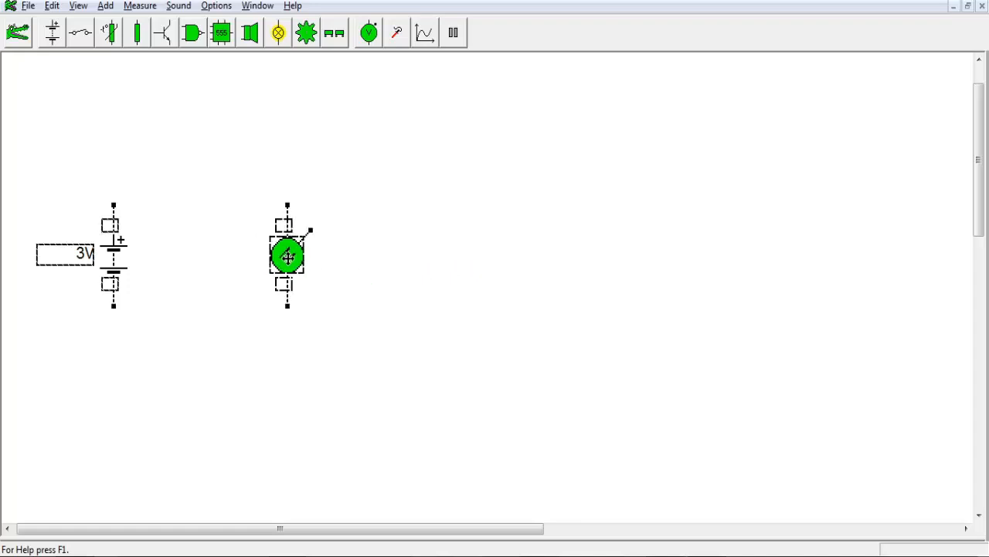
click(82, 34)
click(54, 37)
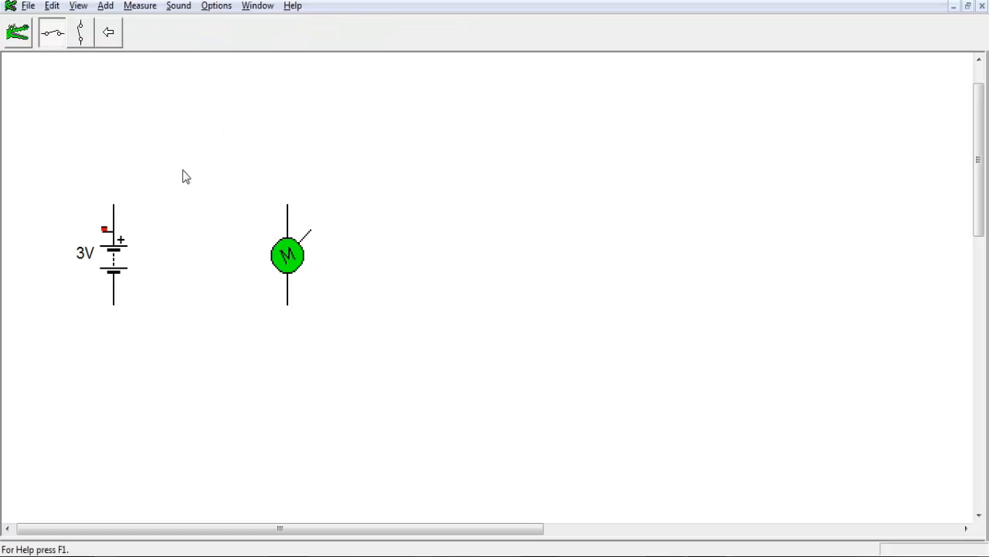
drag(51, 31, 193, 141)
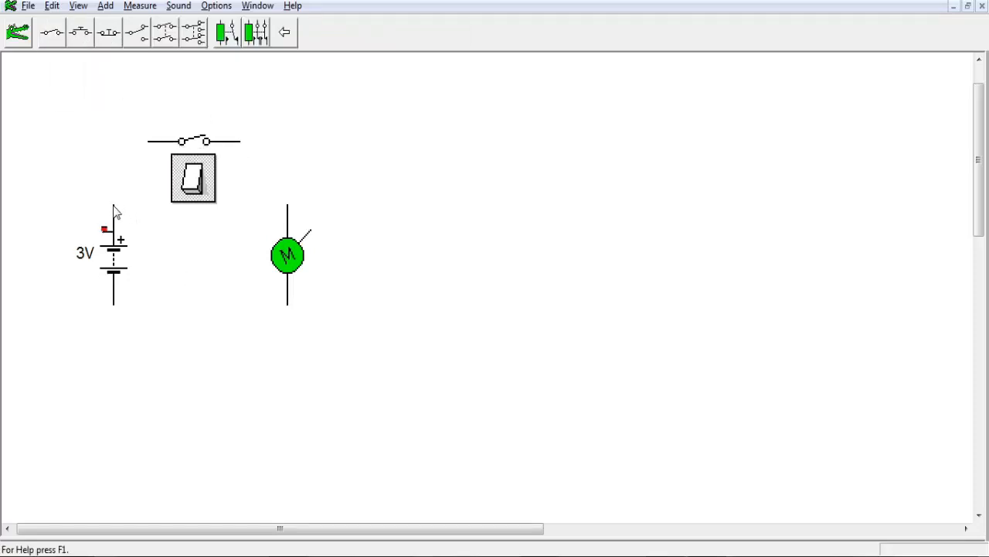
Step: Wire the battery, switch and motor in series, returning the motor's lower terminal to the battery
mouse_move(114, 210)
mouse_down()
mouse_move(124, 161)
mouse_move(150, 132)
mouse_move(148, 140)
mouse_up()
mouse_move(243, 147)
mouse_down()
mouse_move(302, 177)
mouse_move(288, 205)
mouse_up()
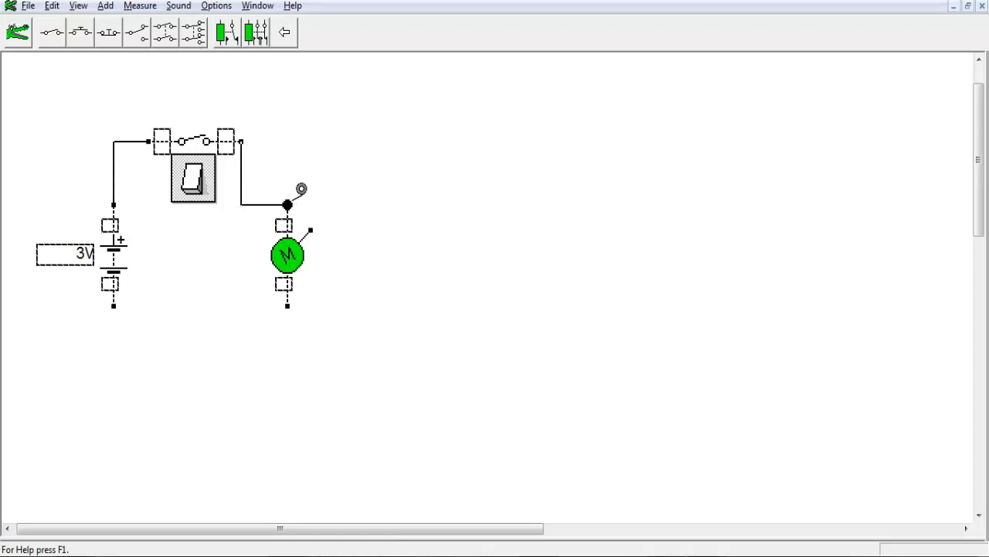
mouse_move(291, 310)
mouse_down()
mouse_move(265, 290)
mouse_move(126, 290)
mouse_up()
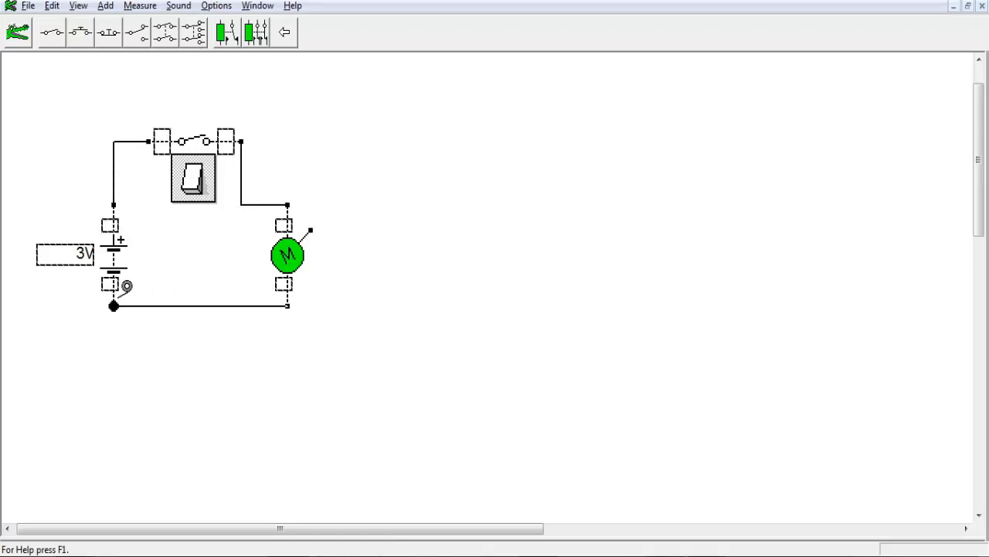
Step: Toggle the switch on and off to test the motor, then delete the switch
click(195, 191)
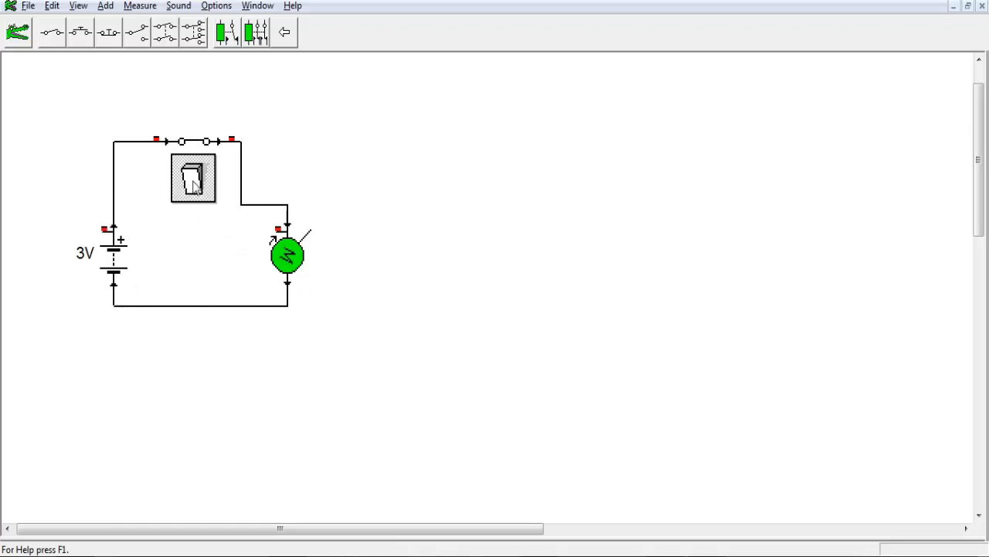
click(194, 183)
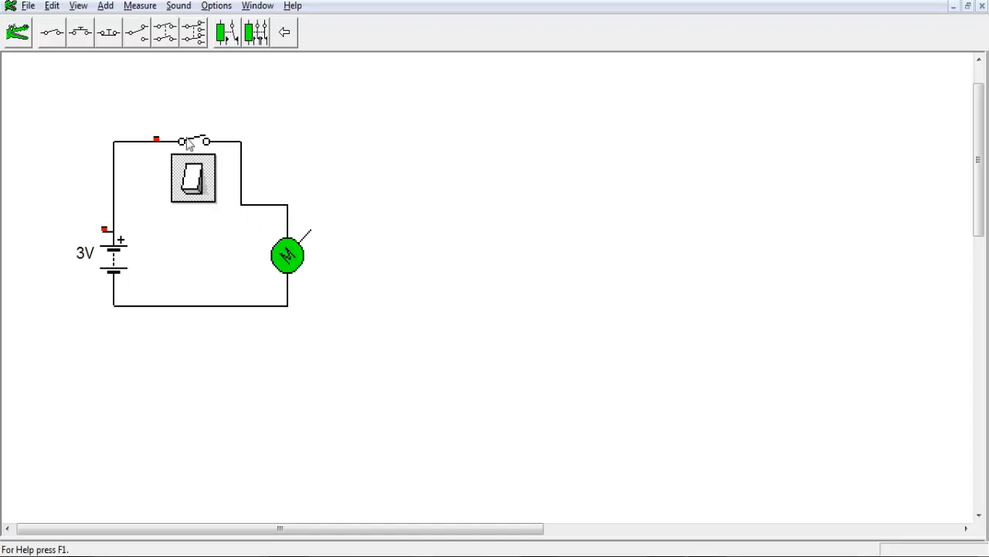
click(192, 144)
key(Delete)
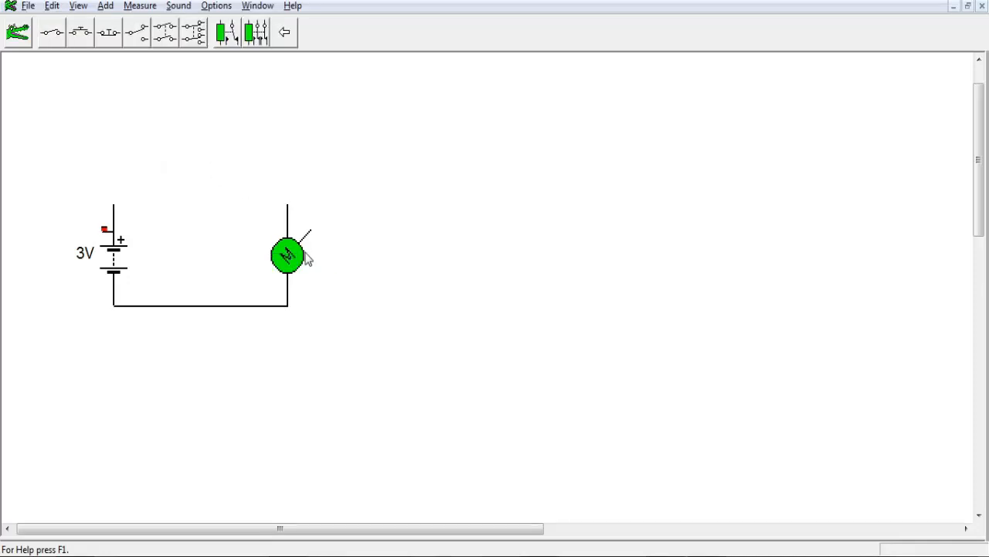
Step: Move the motor farther from the battery and place a float switch above and between the two components
drag(292, 253, 415, 255)
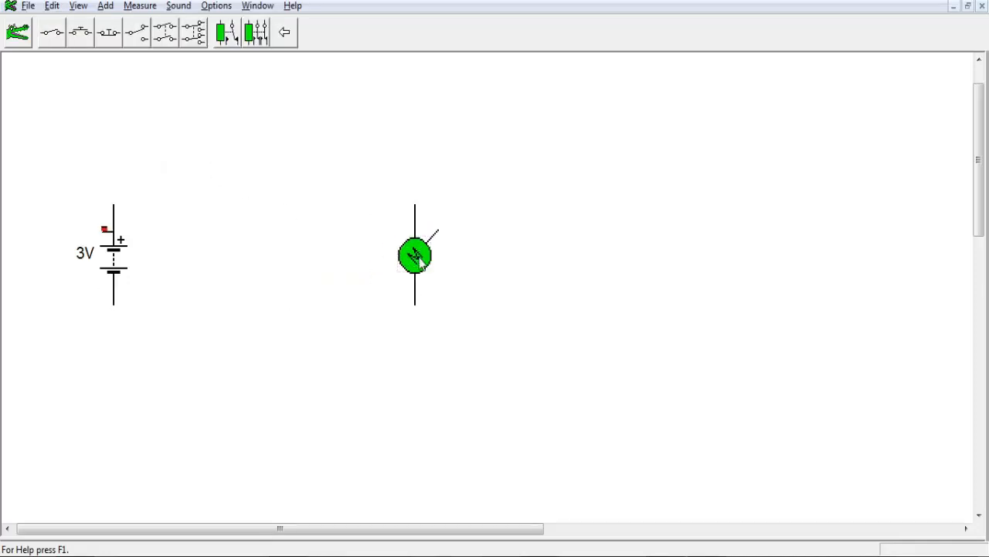
click(287, 36)
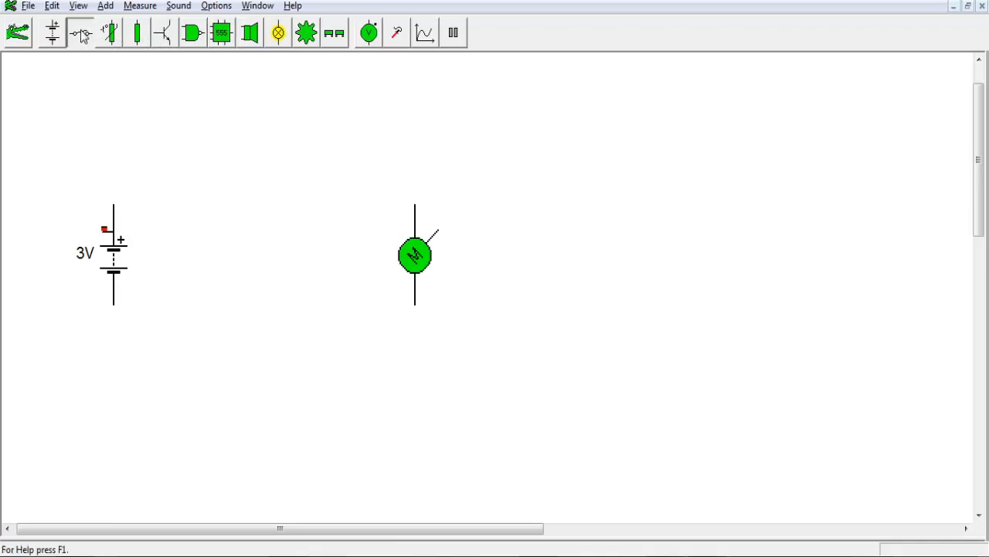
click(80, 35)
click(285, 35)
click(110, 37)
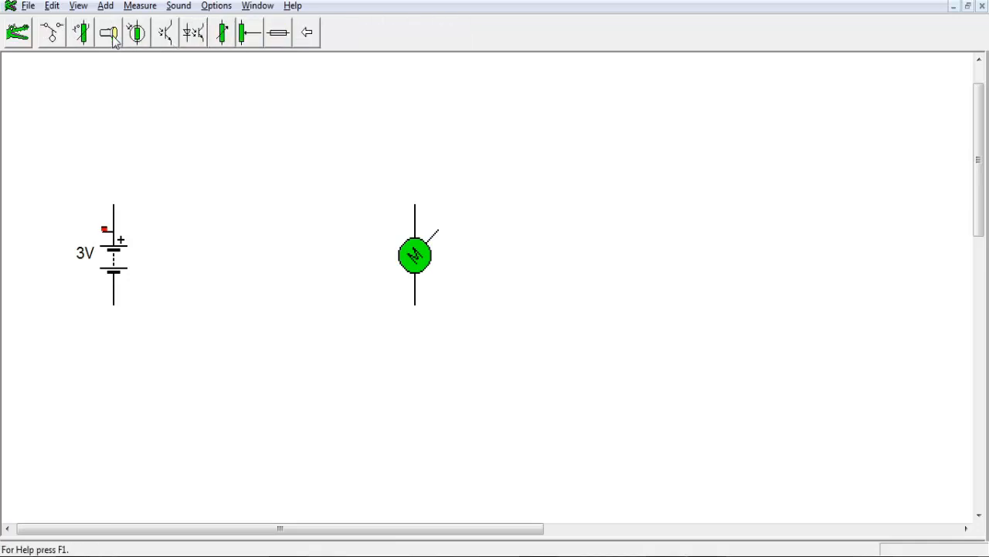
click(110, 38)
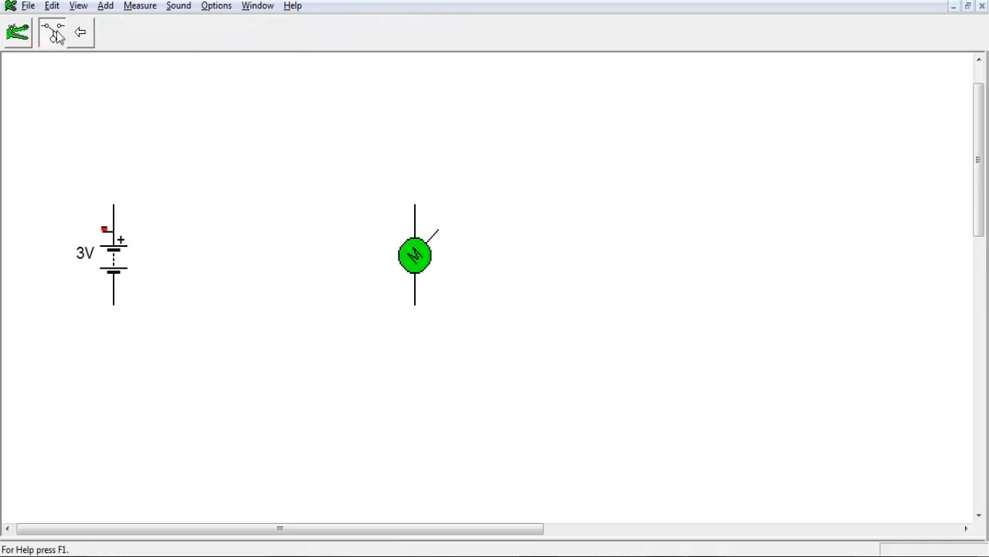
drag(51, 32, 196, 153)
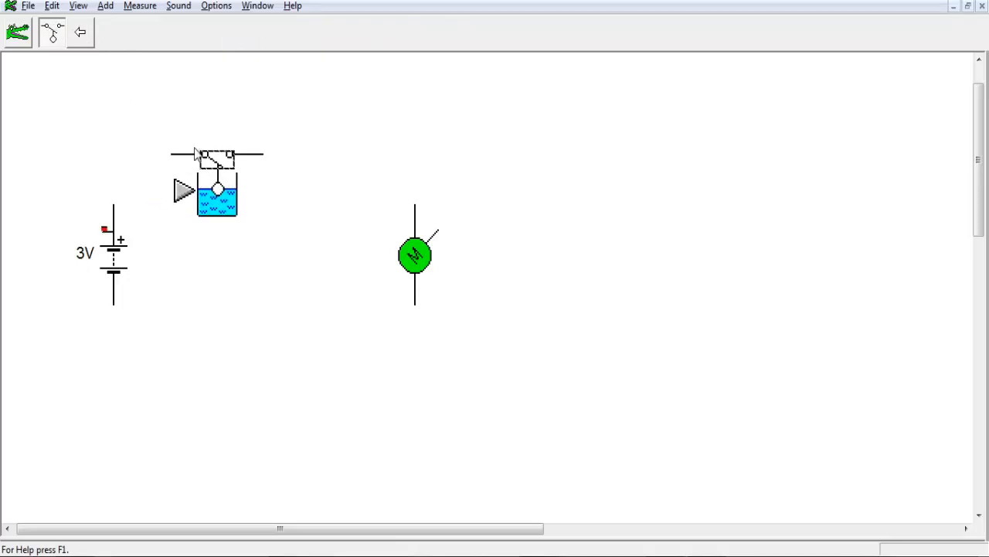
Step: Add a second float switch diagonally below the first, and move the motor farther away and lower to make room
click(53, 37)
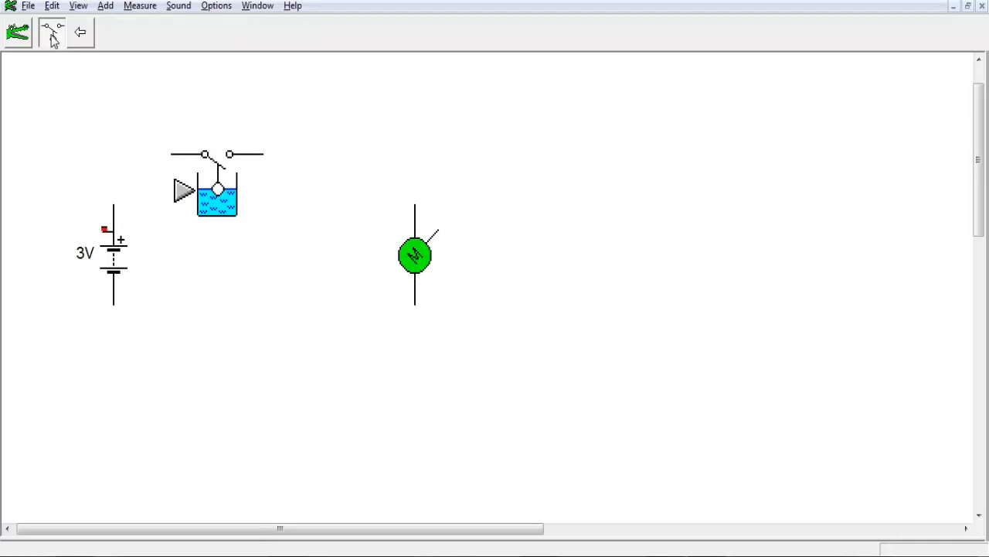
key(ctrl+a)
key(ctrl+v)
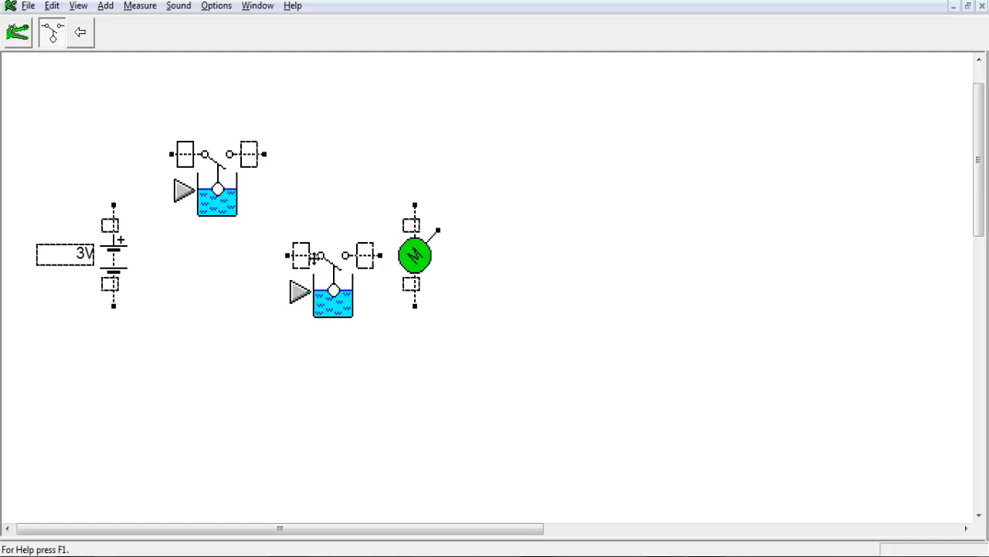
click(314, 258)
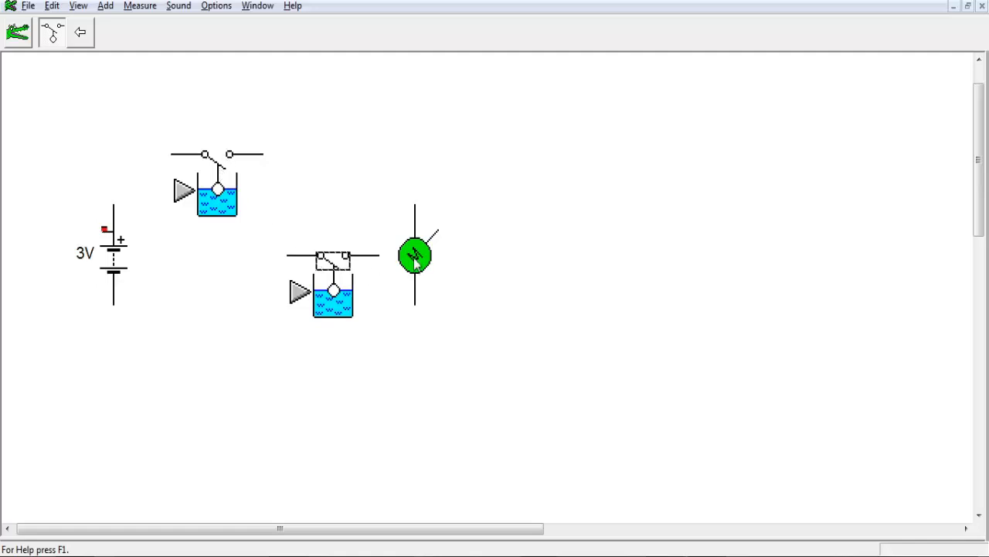
drag(415, 254, 521, 313)
click(149, 282)
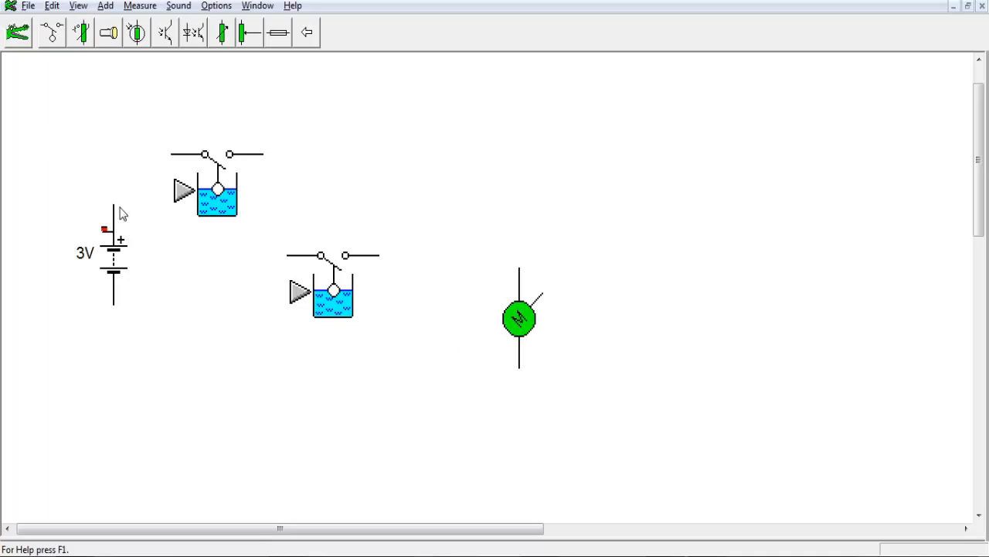
Step: Wire the battery, both float switches and the motor in series, returning the motor's lower terminal to the battery
drag(116, 213, 179, 152)
mouse_move(264, 155)
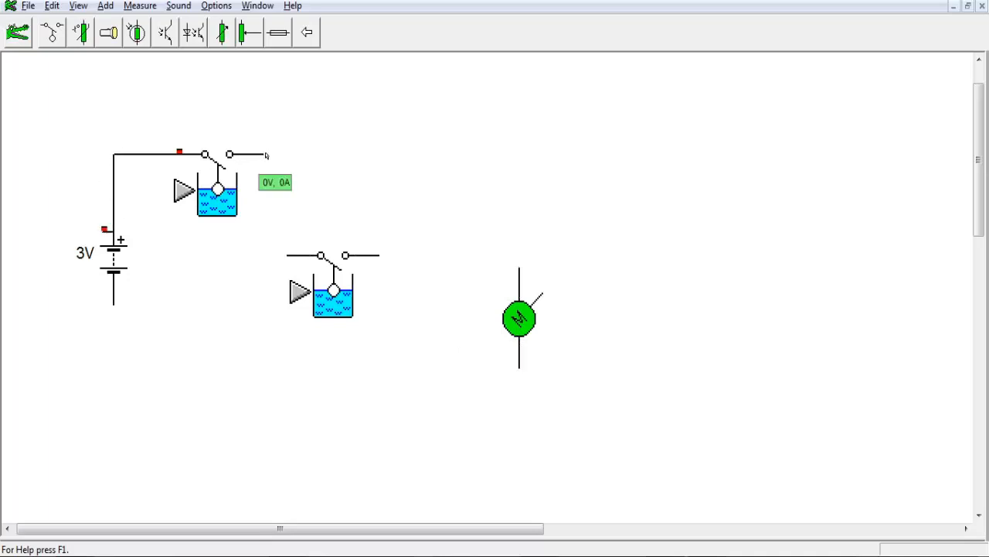
drag(266, 156, 293, 261)
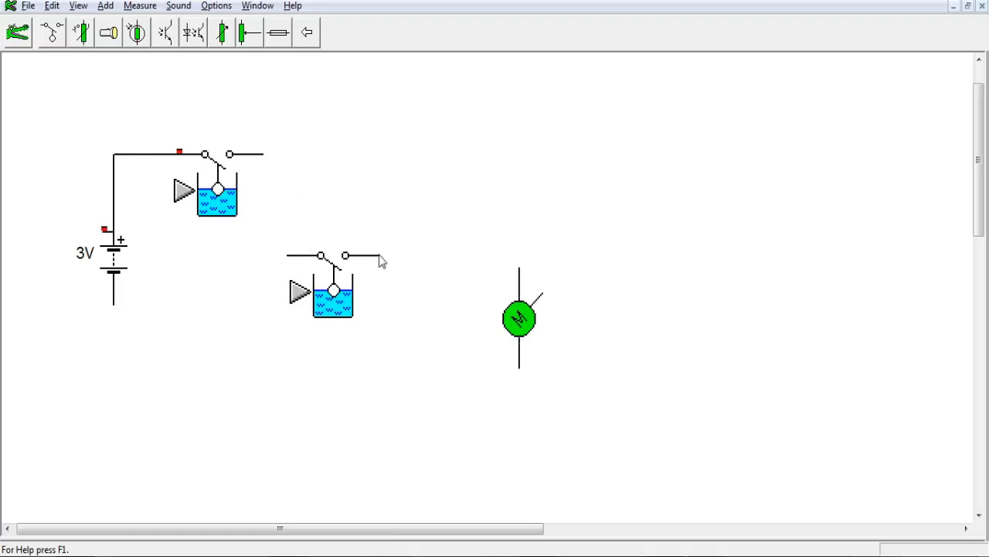
drag(266, 155, 300, 244)
drag(381, 256, 519, 269)
drag(519, 371, 119, 314)
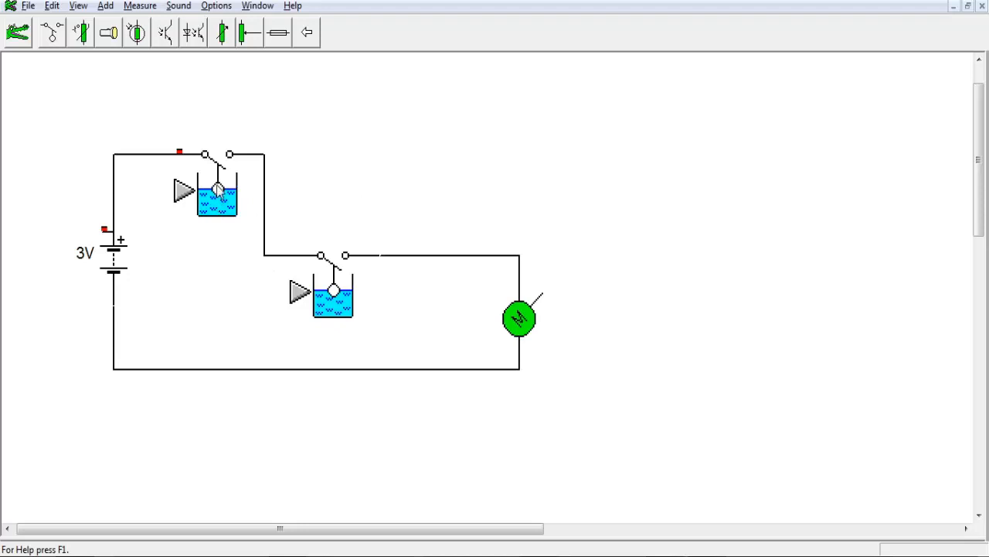
Step: Raise the water level in both tanks to close the float switches and power the motor
drag(217, 189, 218, 180)
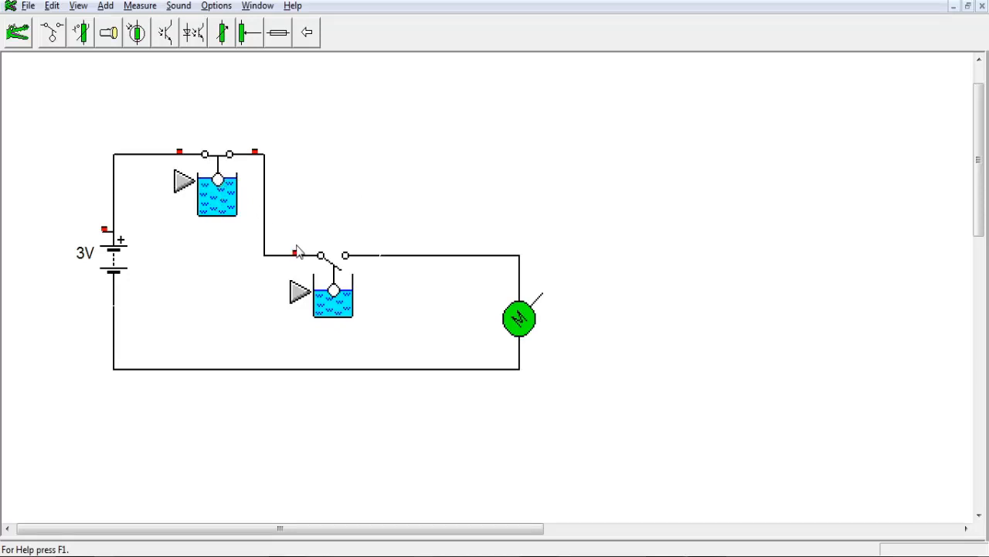
drag(333, 285, 333, 276)
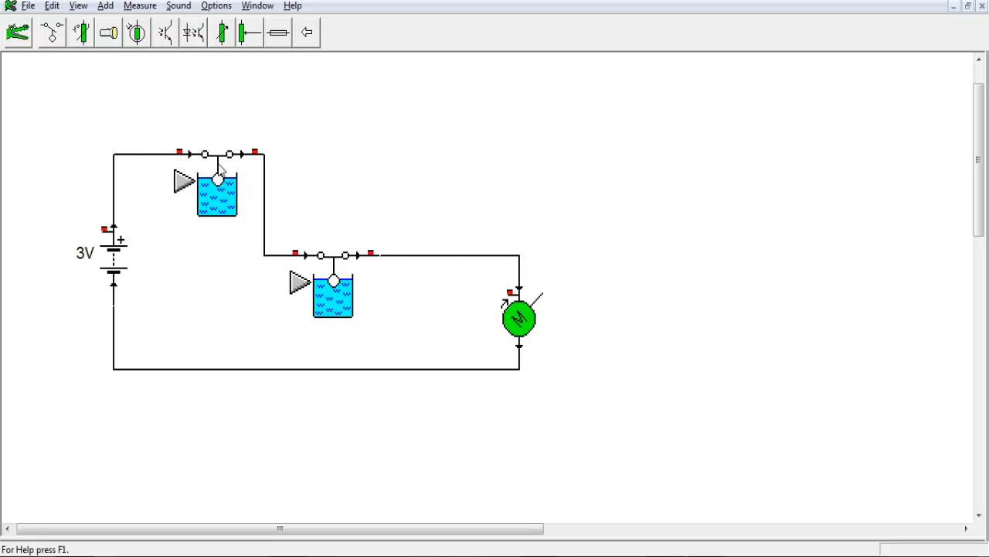
Step: Detach the float switches and motor from their wires, moving the motor farther away and spreading the two float switches apart
mouse_move(218, 162)
mouse_down()
mouse_move(218, 175)
mouse_move(218, 163)
mouse_up()
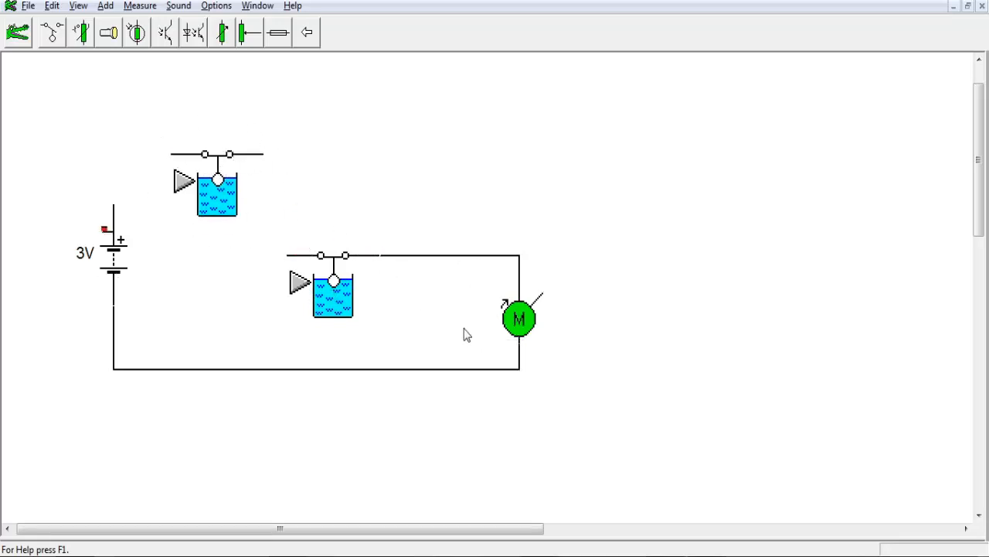
drag(518, 318, 659, 283)
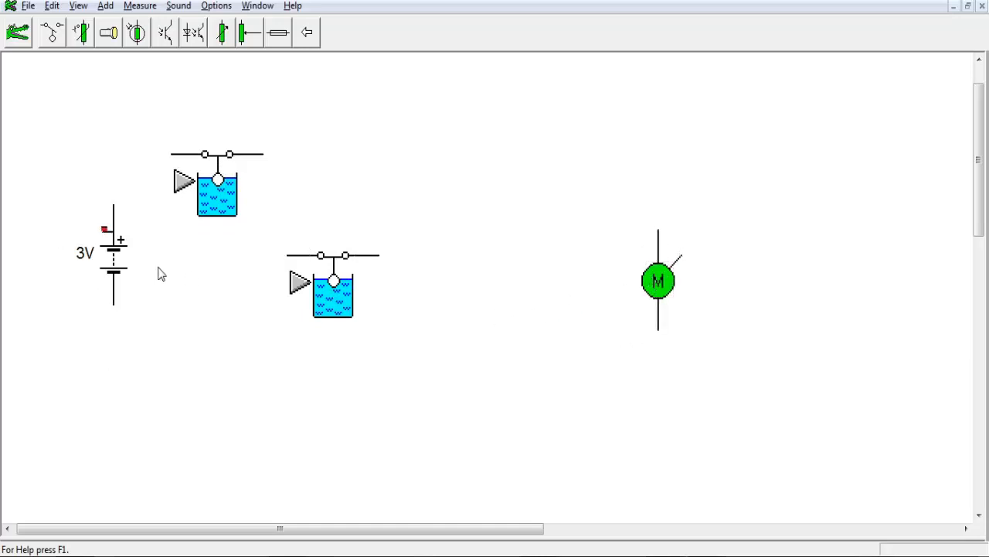
drag(219, 165, 205, 144)
drag(321, 269, 297, 307)
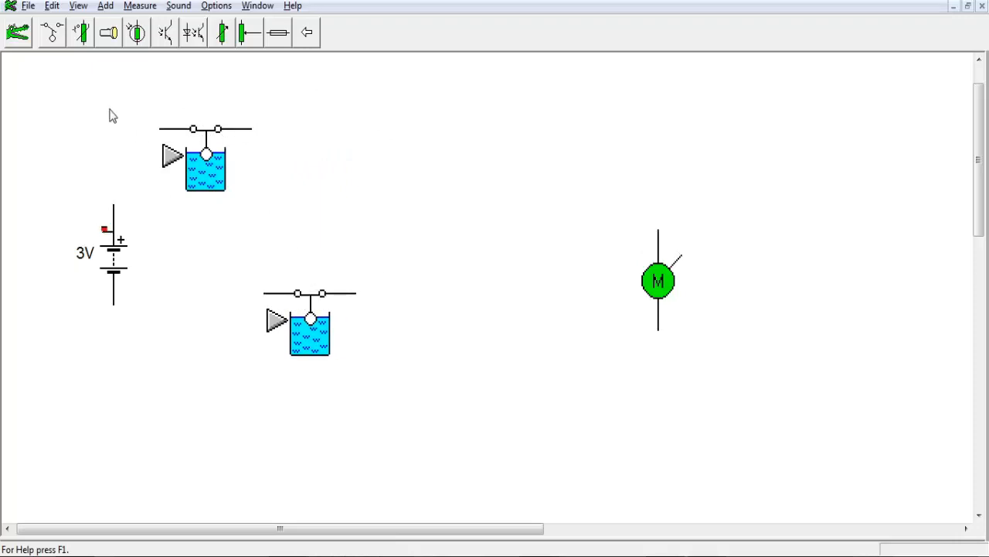
Step: Place a single-pole changeover relay between the float switches and the motor, and raise the second float switch's position
click(305, 34)
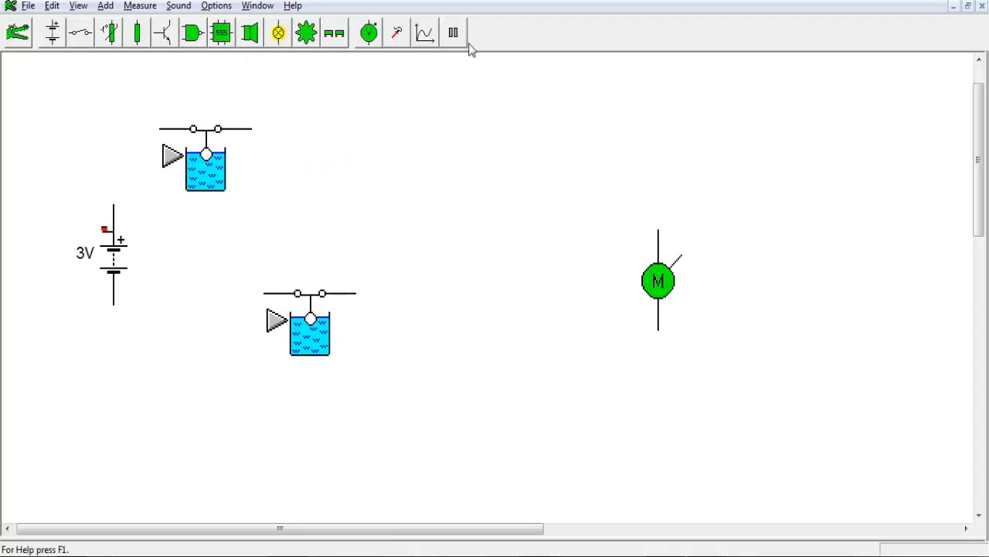
click(81, 34)
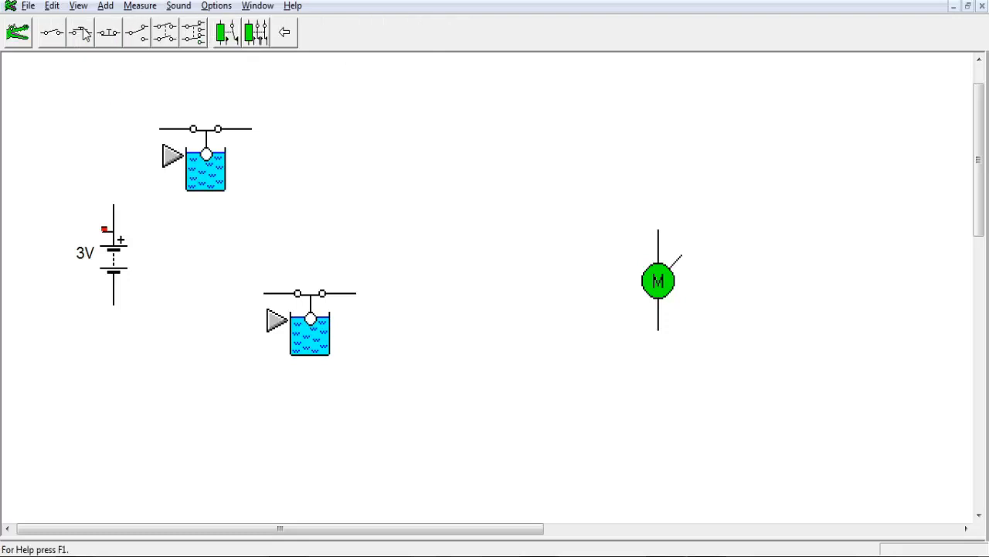
click(224, 34)
drag(81, 34, 471, 252)
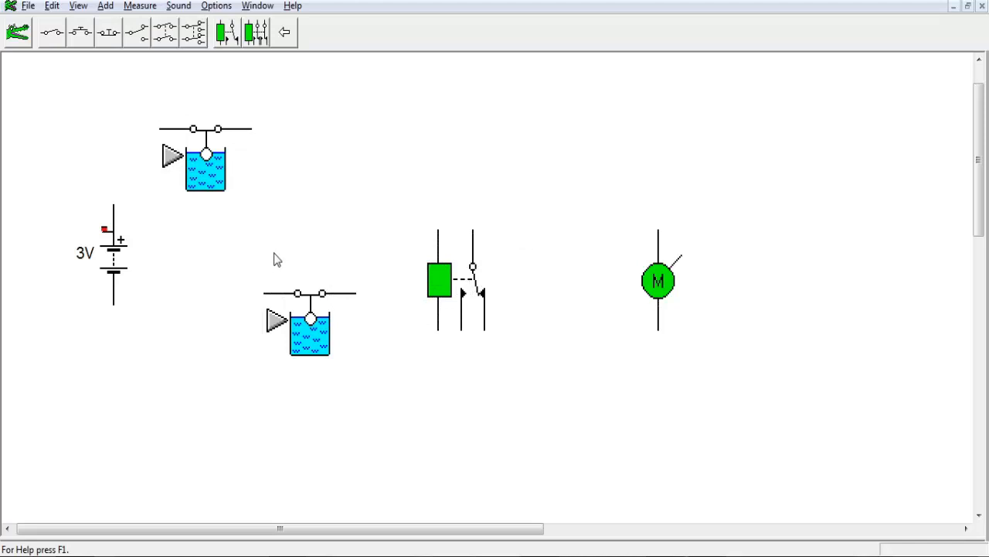
drag(316, 293, 313, 222)
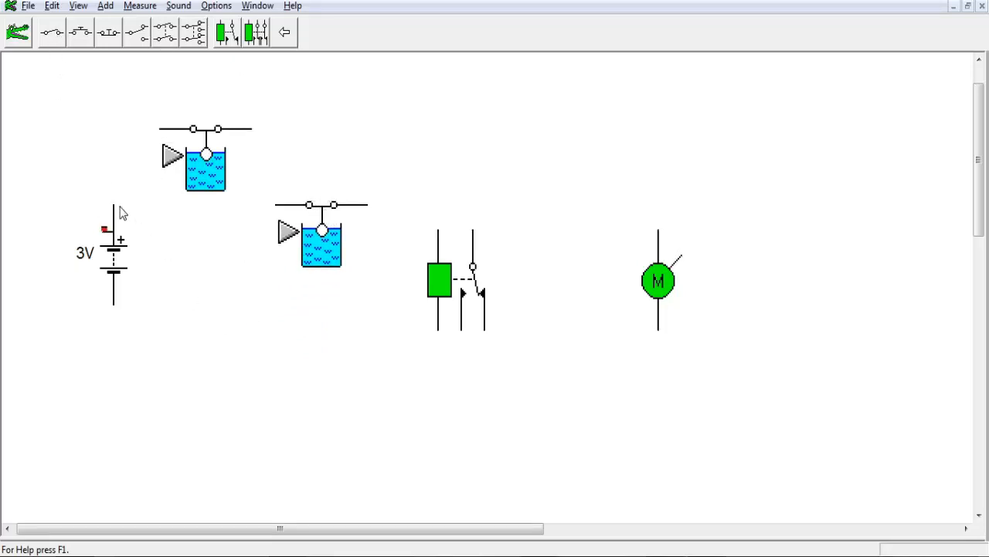
Step: Wire the battery, both float switches and the relay coil in series, returning the coil's lower terminal to the battery
drag(119, 212, 159, 130)
mouse_move(253, 131)
mouse_down()
mouse_move(284, 188)
mouse_move(277, 205)
mouse_up()
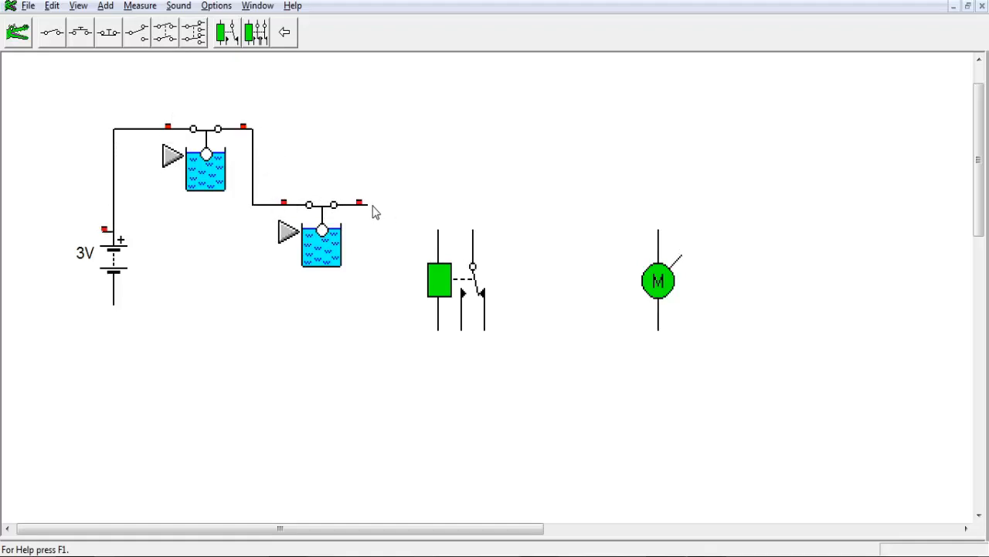
mouse_move(369, 212)
drag(367, 207, 439, 229)
drag(439, 334, 116, 303)
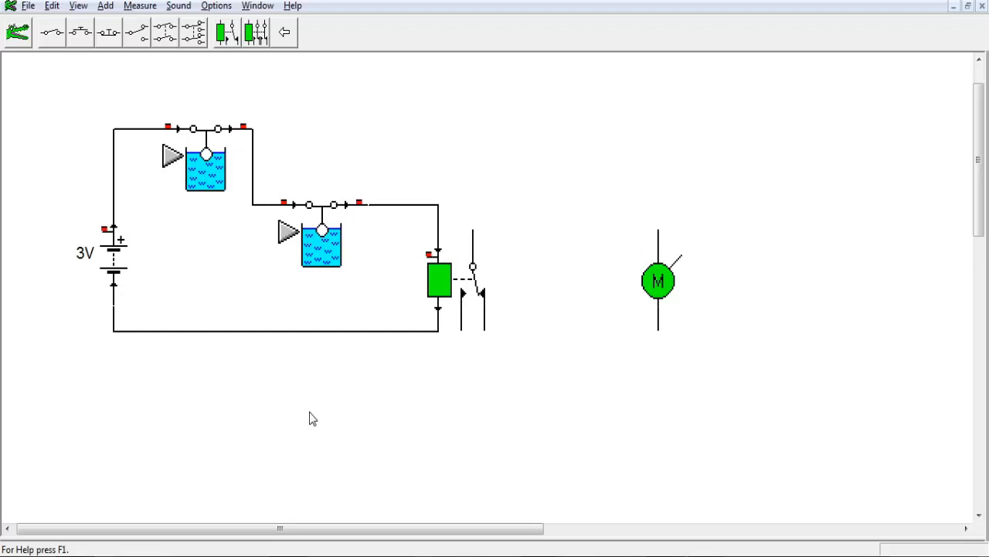
Step: Lower and raise the first tank's water level to test whether the float switch operates the relay
drag(197, 155, 206, 171)
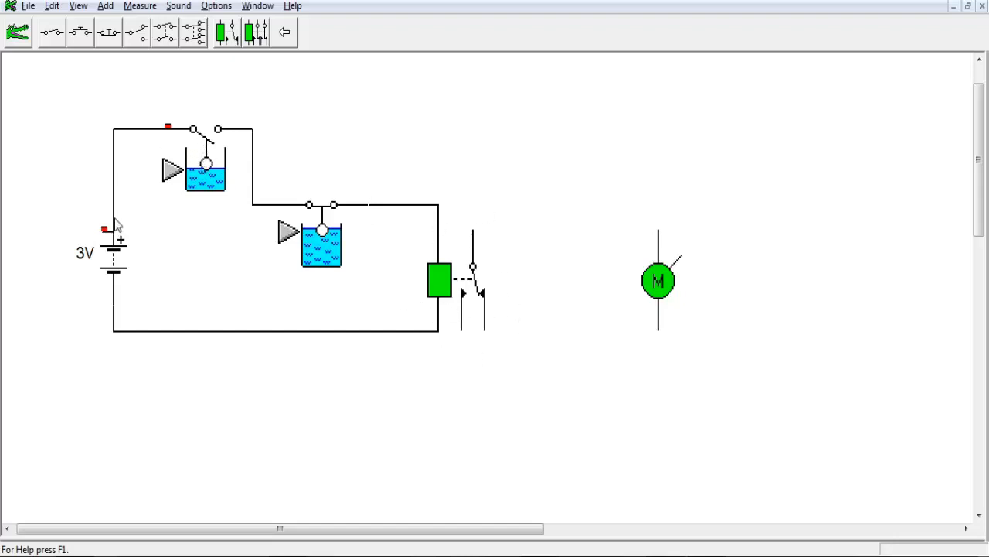
drag(206, 164, 207, 154)
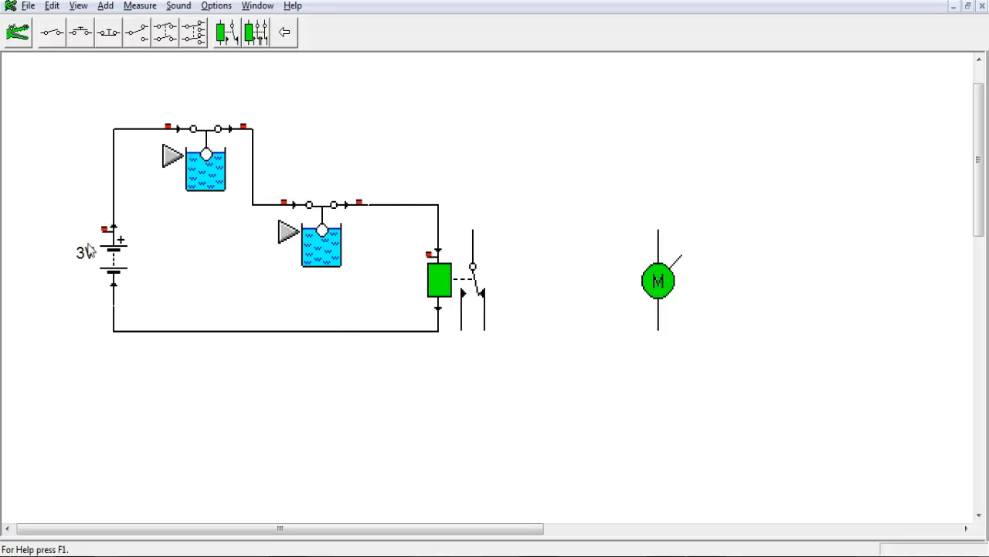
Step: Set the battery voltage to 9 V
click(102, 267)
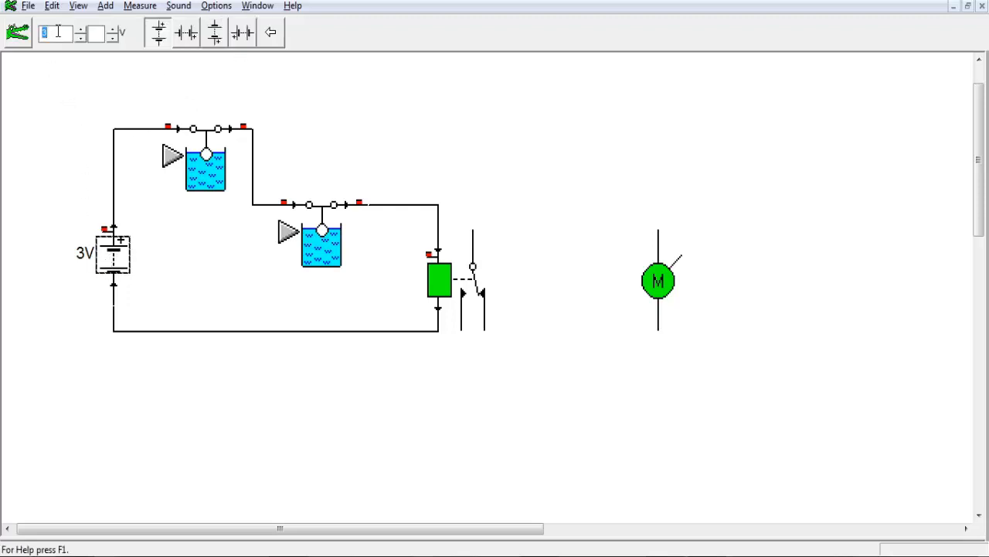
text(9)
click(215, 410)
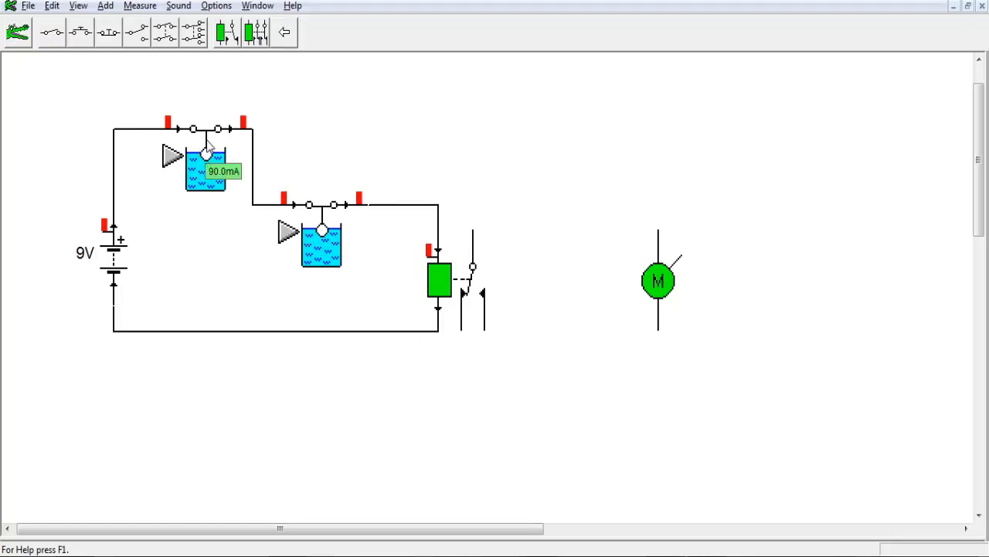
Step: Move the first float switch slightly down and rewire it between the battery's positive terminal and the second float switch
drag(207, 148, 207, 162)
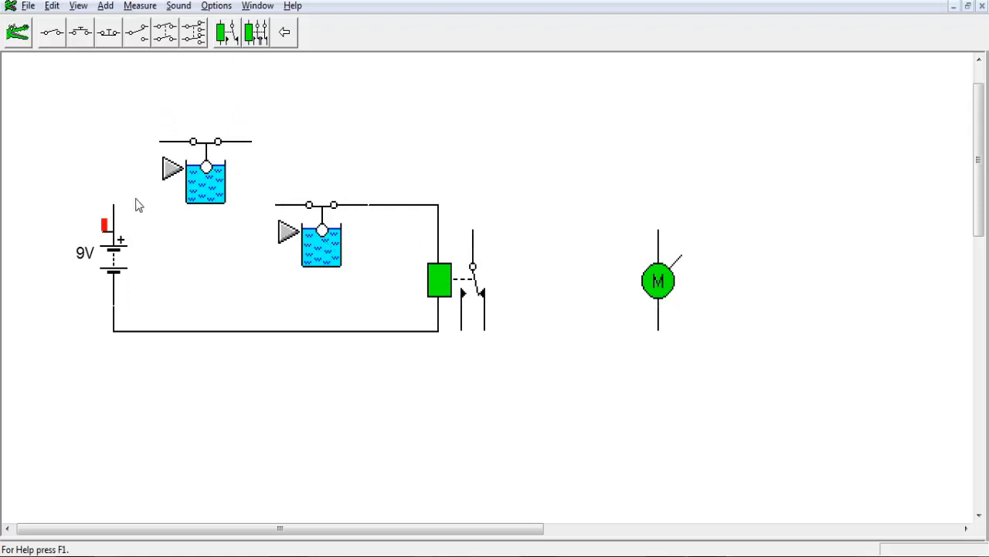
drag(114, 210, 160, 142)
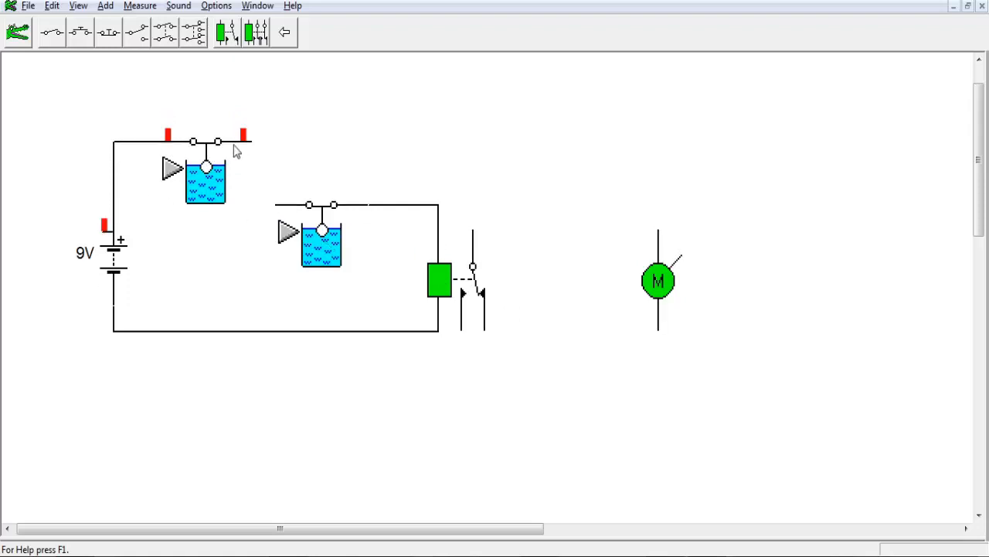
drag(253, 144, 276, 204)
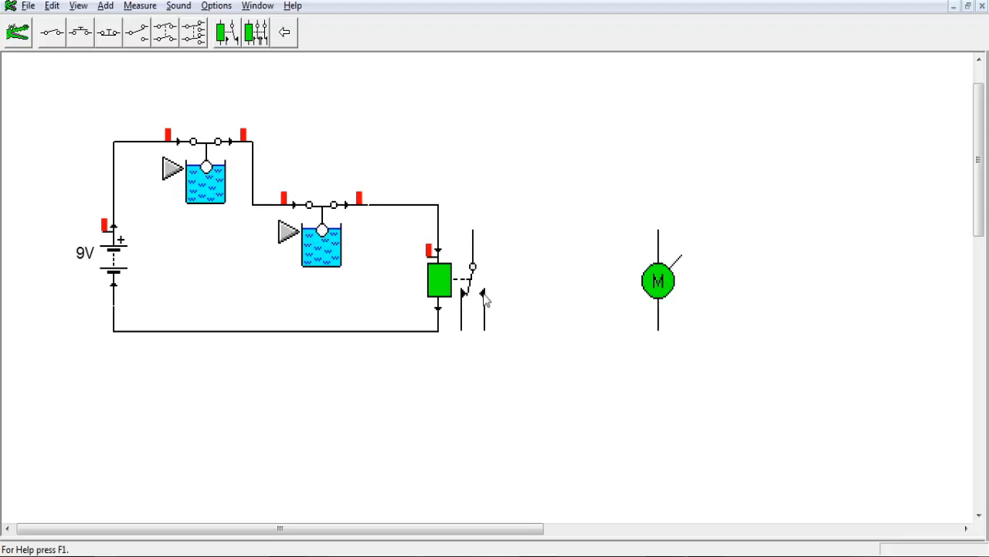
Step: Lower the first tank's water level slightly to open its float switch, and replace the destroyed switch
click(207, 168)
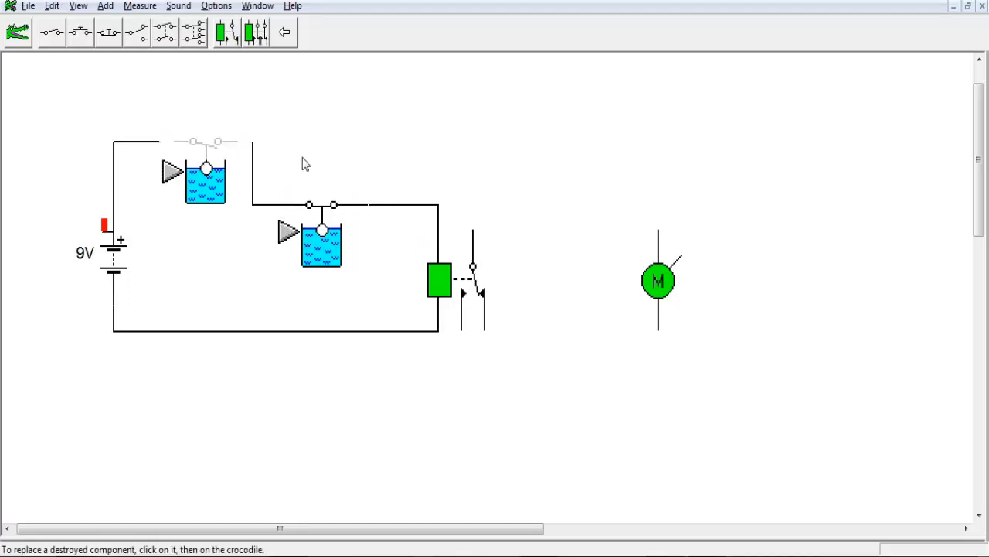
click(214, 149)
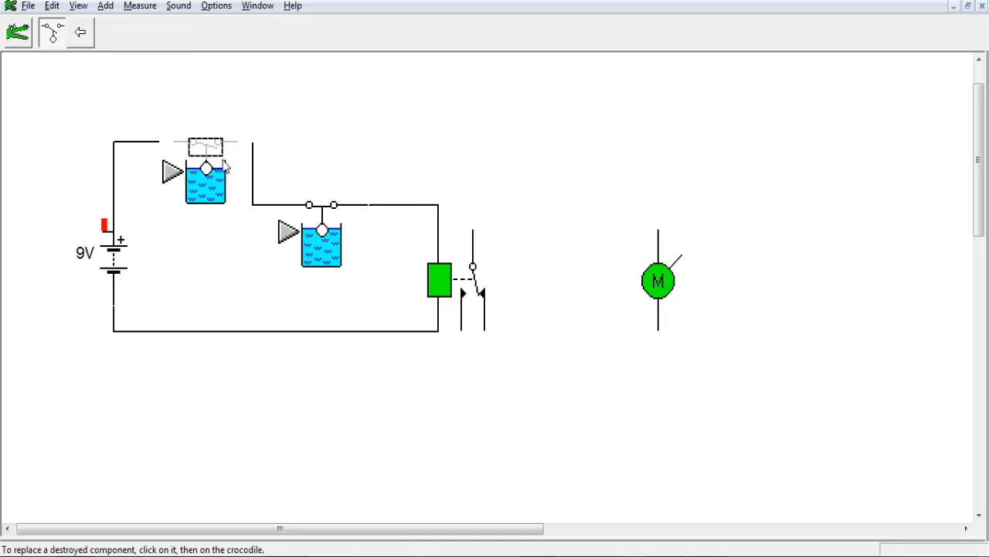
click(18, 32)
click(495, 331)
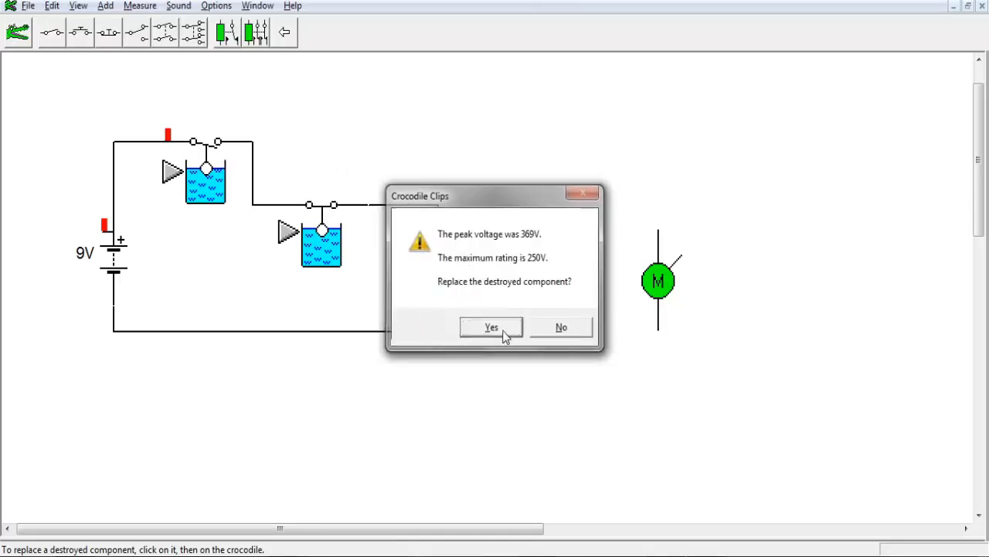
Step: Raise and lower the first tank's water level to retest its float switch, replacing the destroyed switch each time
drag(210, 164, 216, 144)
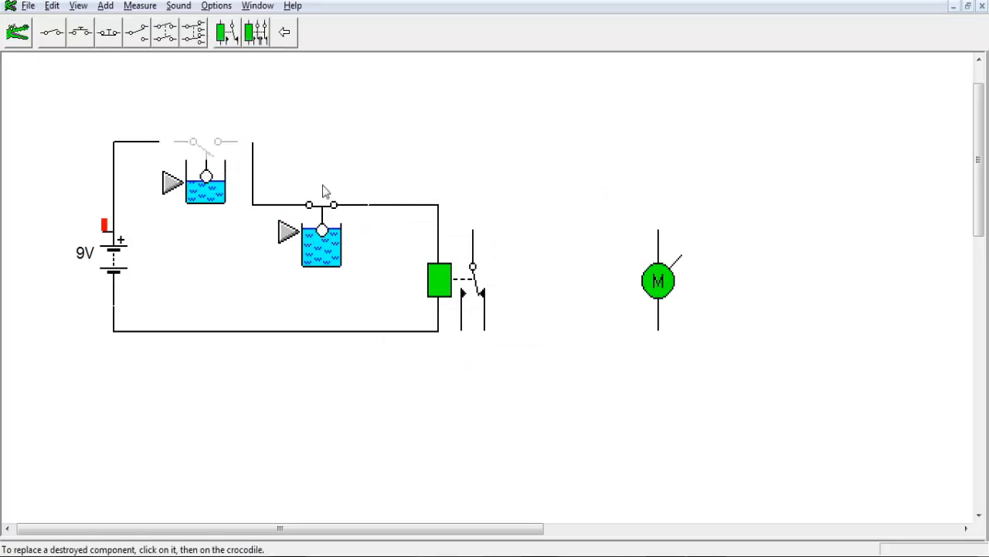
click(206, 147)
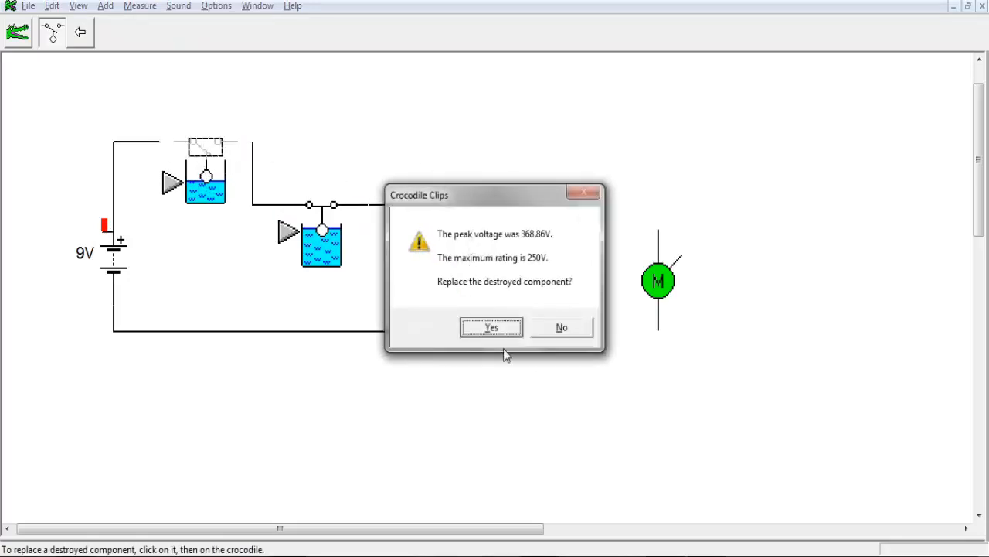
click(495, 328)
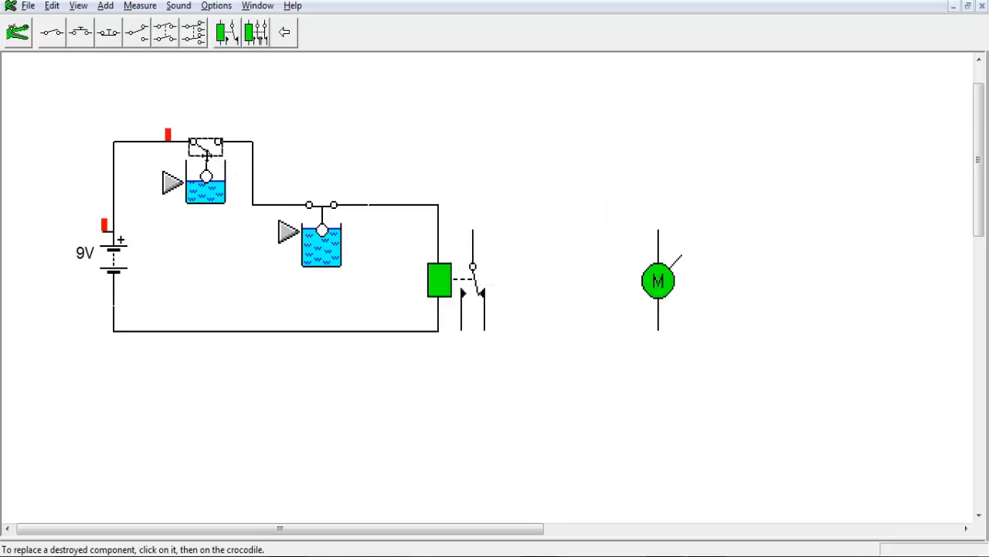
click(209, 151)
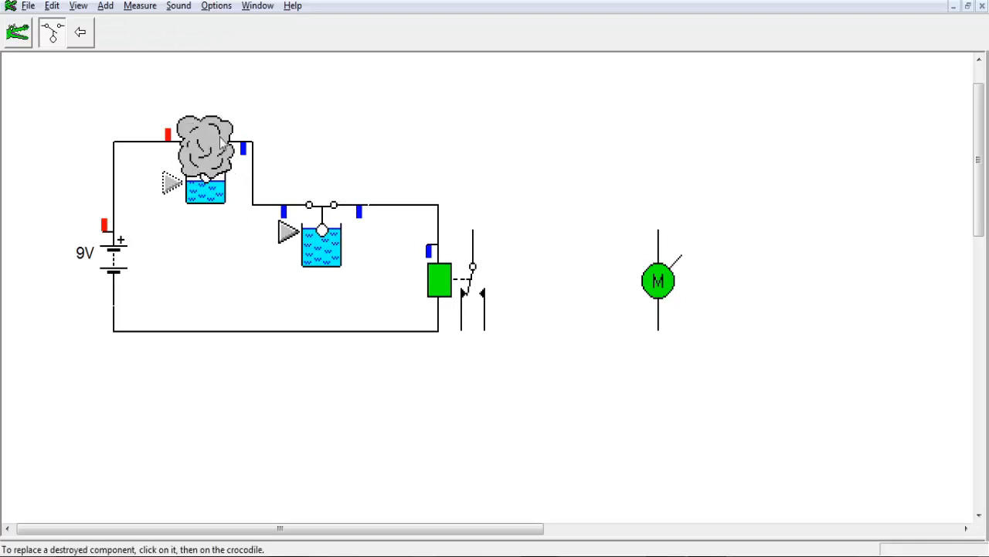
click(205, 149)
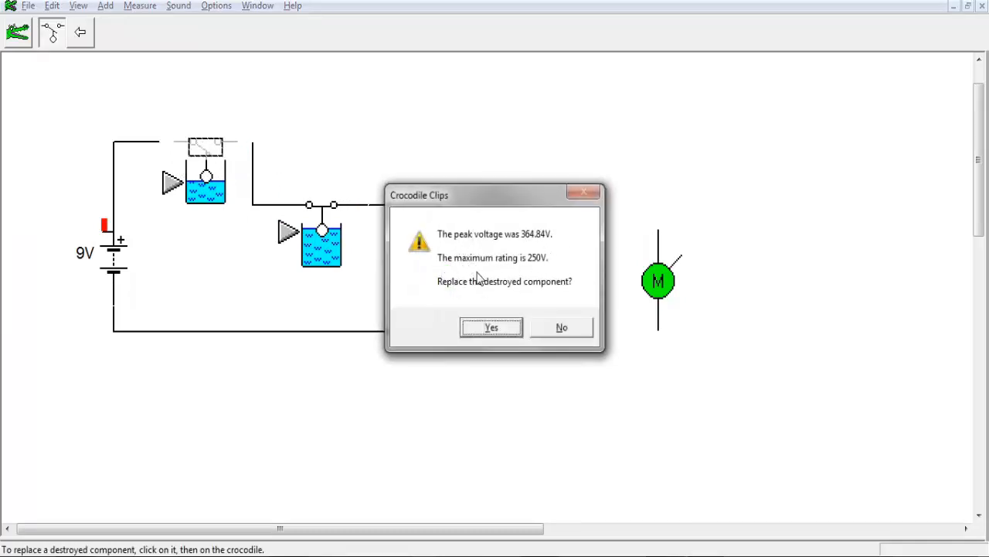
click(493, 327)
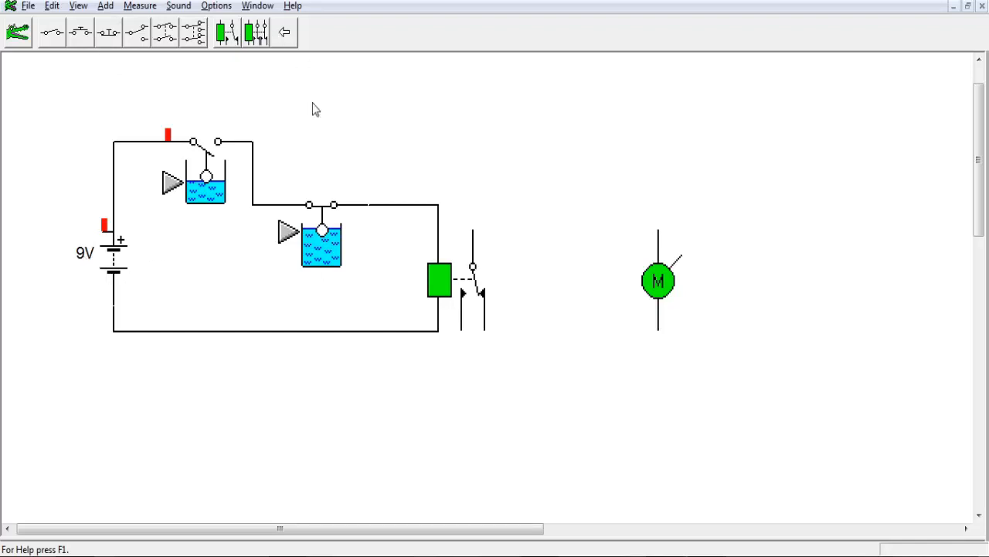
Step: Add a horizontal battery above the gap between the relay and the motor, and set its voltage to 3 V
click(284, 32)
click(49, 35)
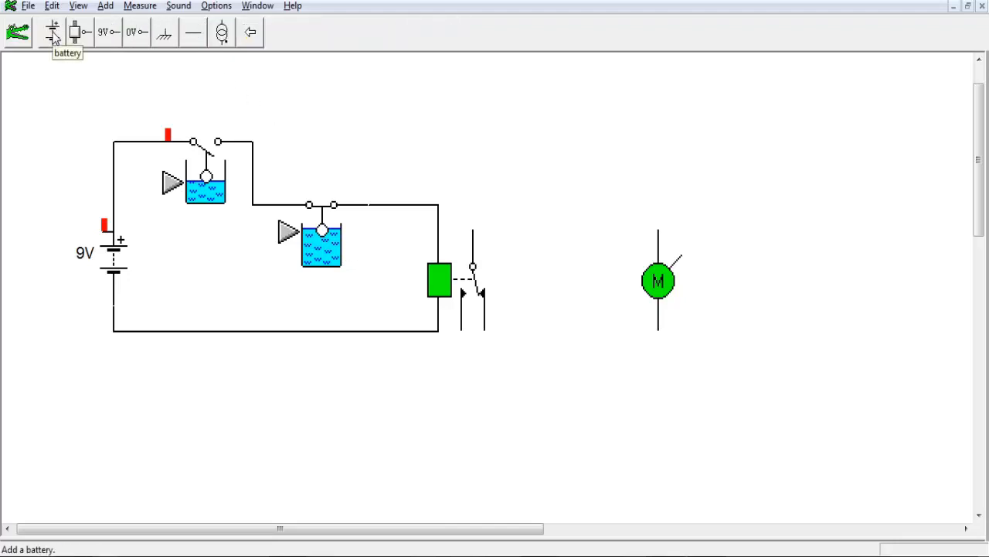
click(53, 36)
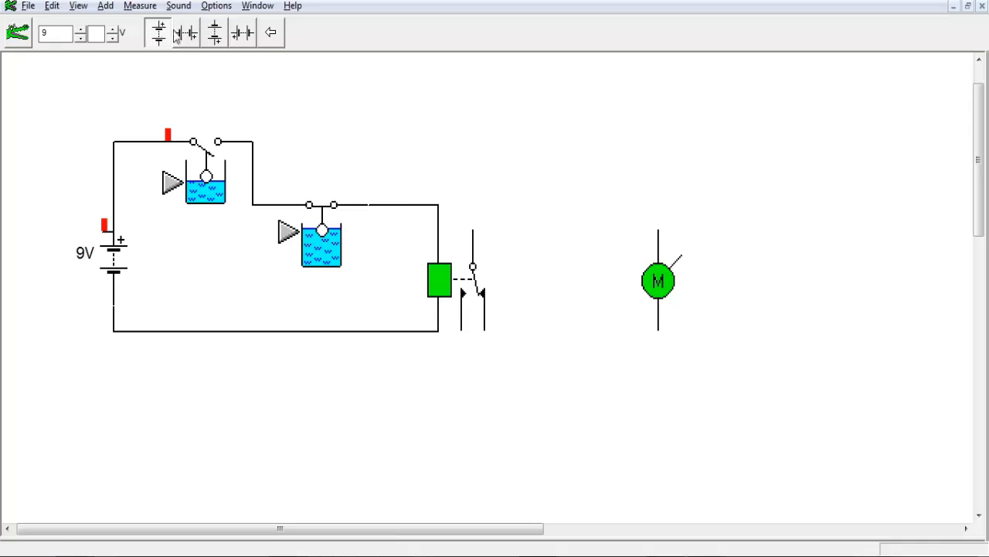
drag(186, 32, 569, 139)
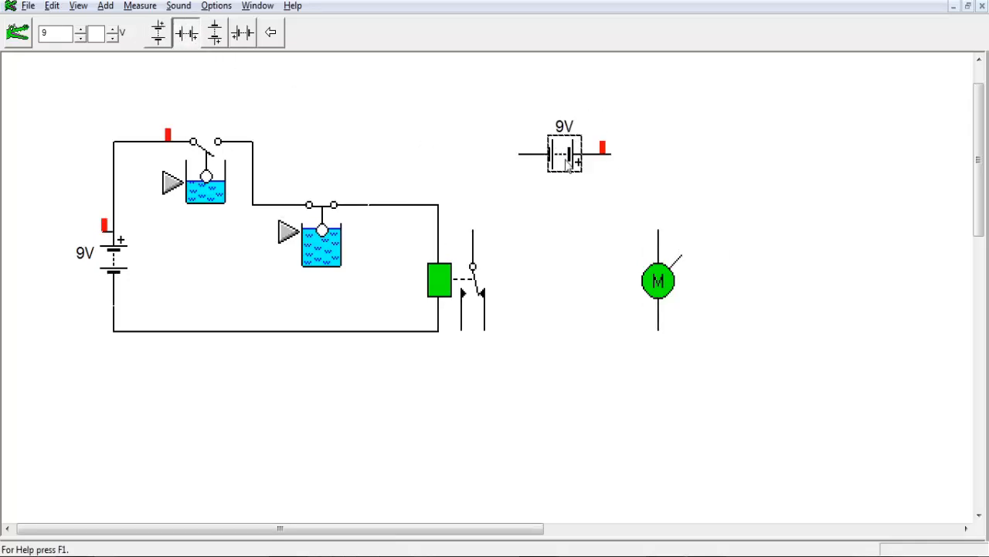
text(3)
click(431, 119)
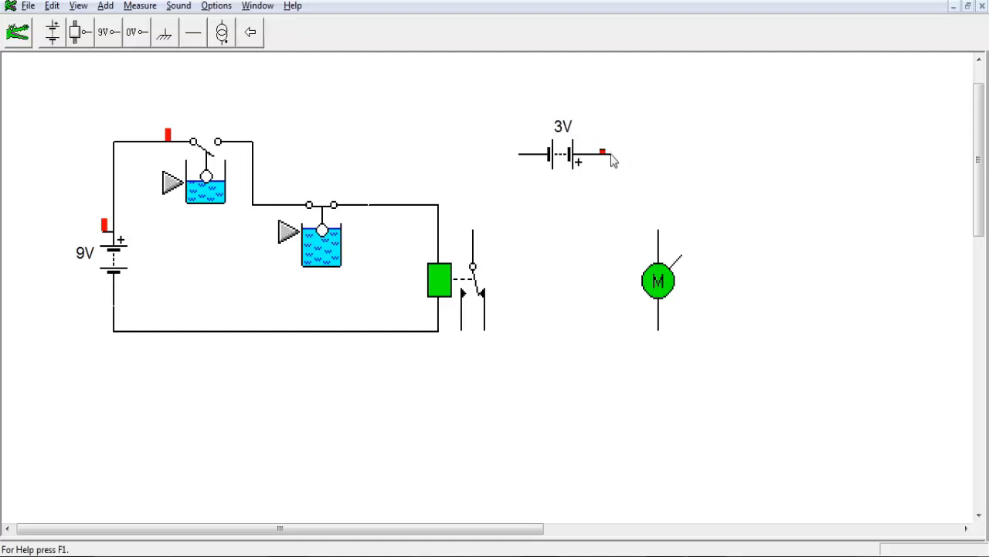
Step: Move the motor slightly down and wire it in series with the 3 V battery and the relay's common and left contacts
mouse_move(612, 156)
mouse_down()
mouse_move(670, 178)
mouse_move(673, 206)
mouse_move(659, 239)
mouse_up()
mouse_move(660, 334)
mouse_down()
mouse_move(497, 321)
mouse_move(487, 334)
mouse_move(666, 279)
mouse_move(647, 338)
mouse_move(662, 354)
mouse_up()
drag(656, 276, 647, 305)
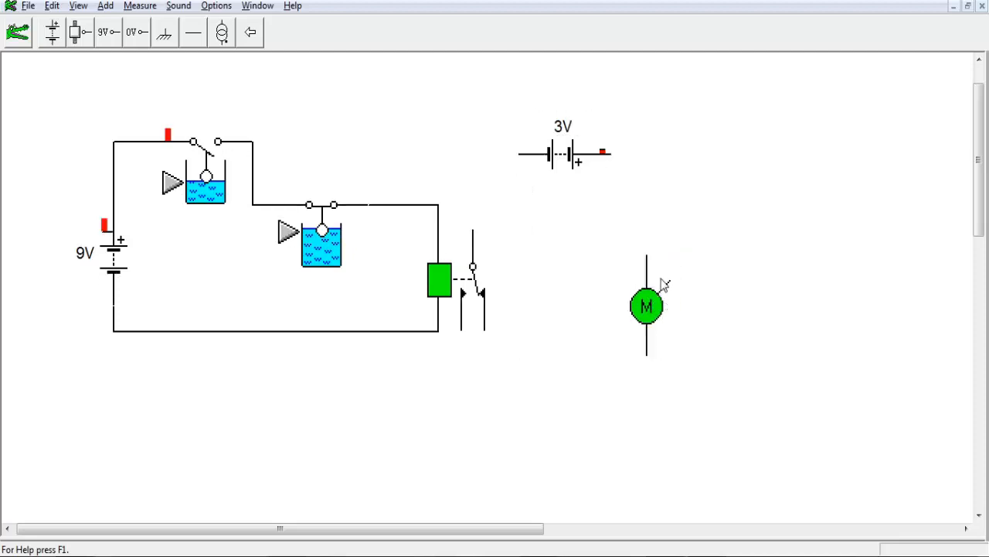
drag(610, 156, 647, 256)
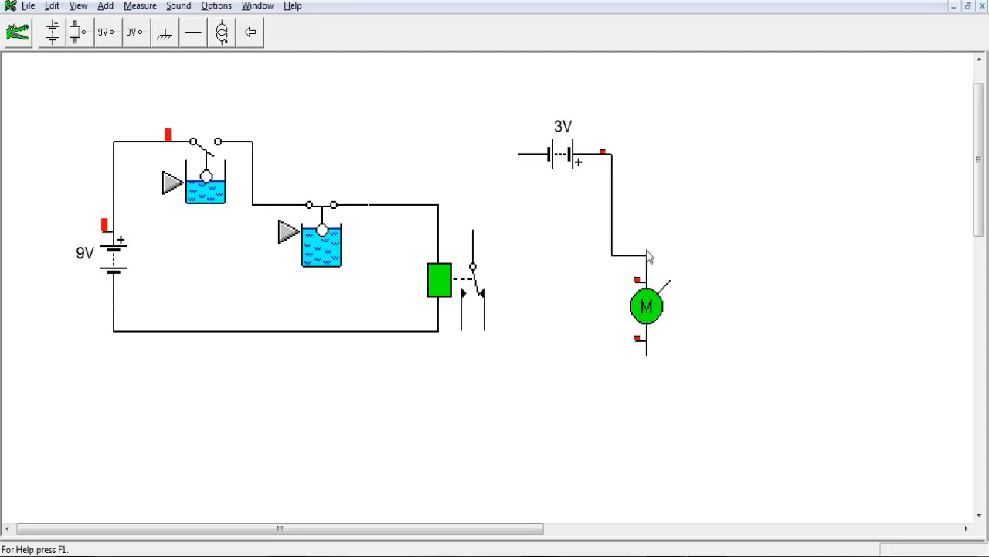
drag(650, 357, 463, 331)
drag(477, 239, 519, 155)
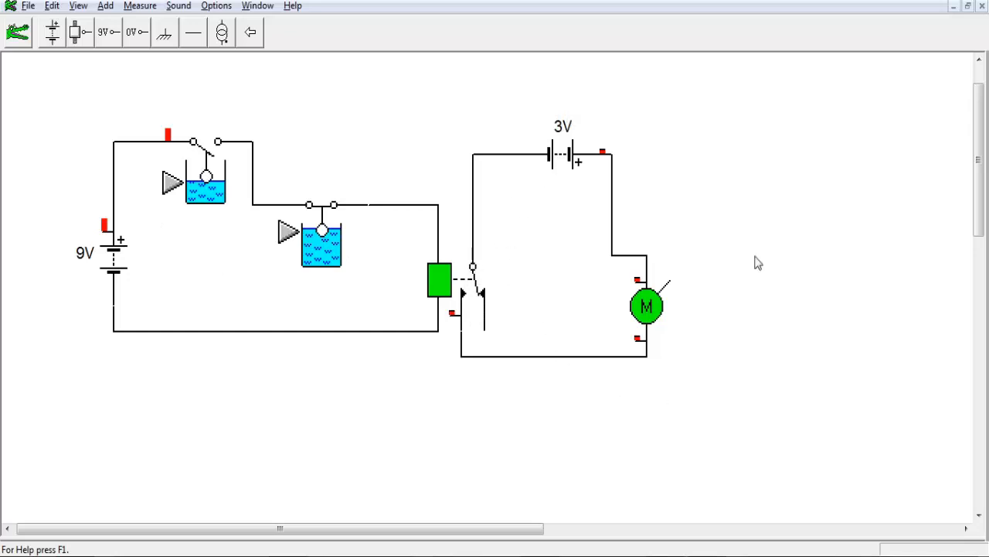
Step: Raise and lower the first tank's water level to test whether the float switch controls the motor through the relay
mouse_move(569, 154)
mouse_move(643, 297)
click(205, 176)
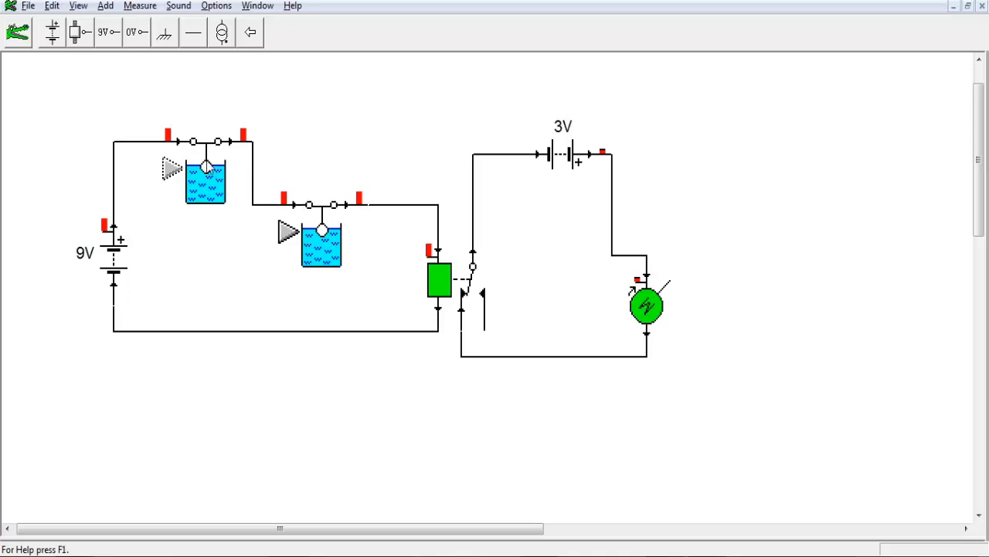
click(207, 168)
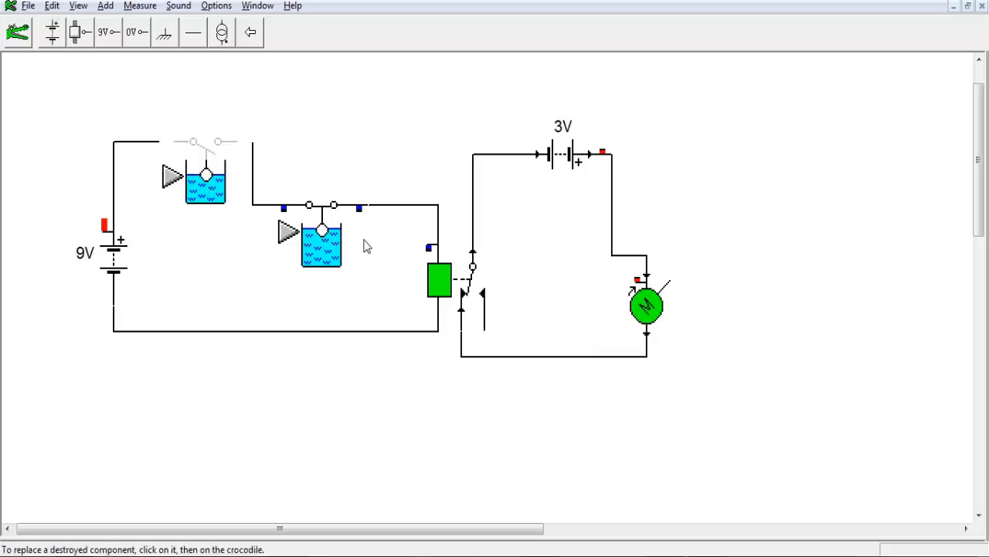
Step: Set the voltage of the battery feeding the float switches and relay coil to 7 V
click(94, 237)
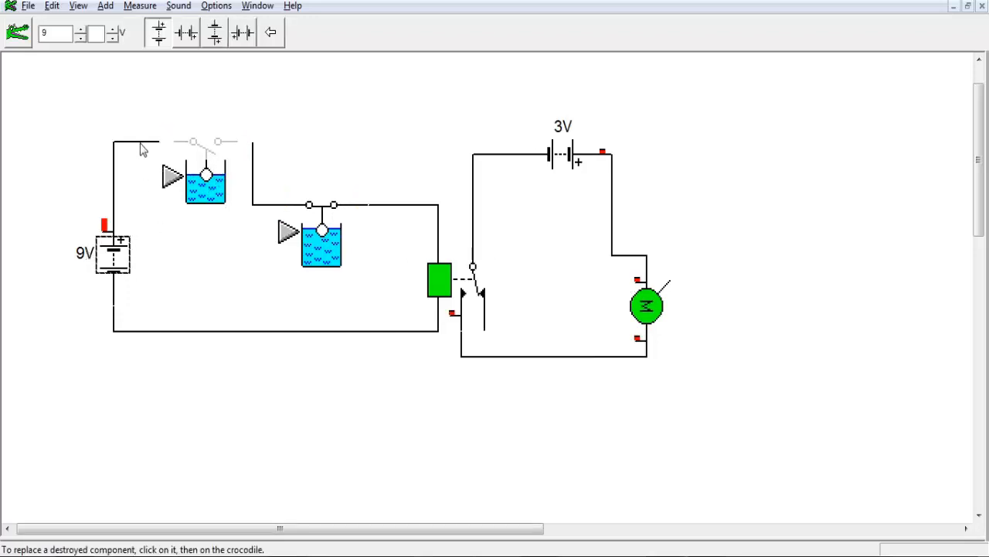
double_click(51, 32)
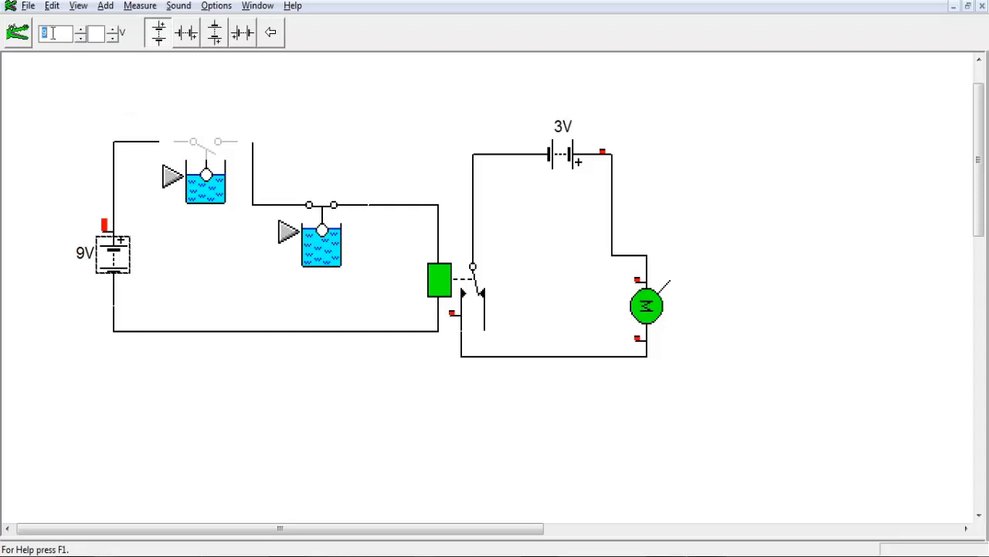
text(7)
click(189, 303)
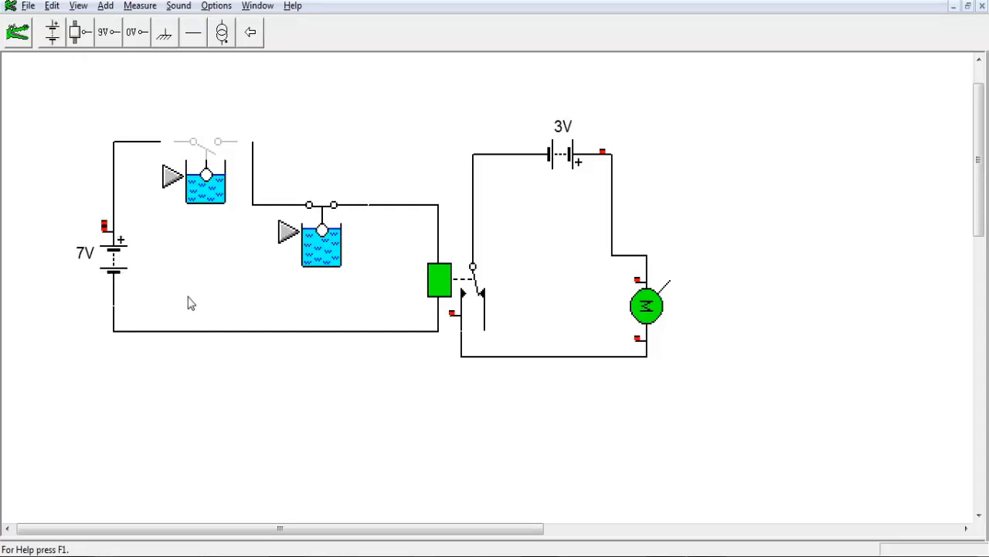
Step: Replace the first tank's destroyed float switch, retest it by varying the water level, and replace it again
click(206, 147)
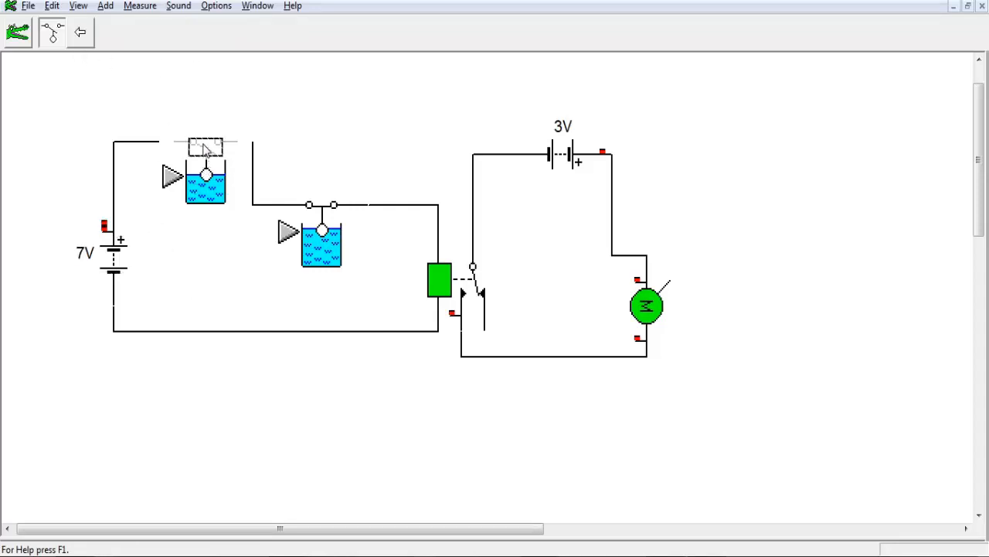
key(Return)
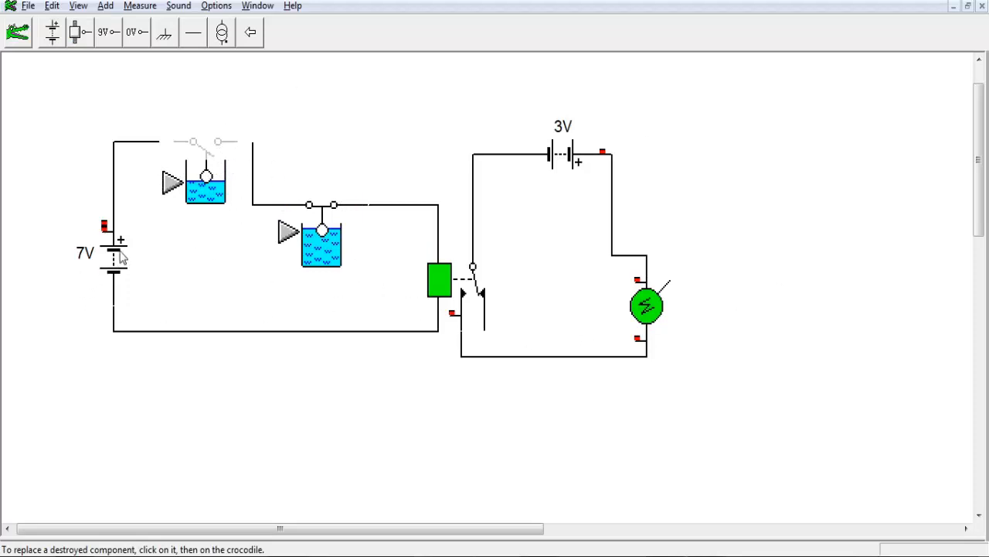
mouse_move(121, 253)
click(206, 146)
click(206, 146)
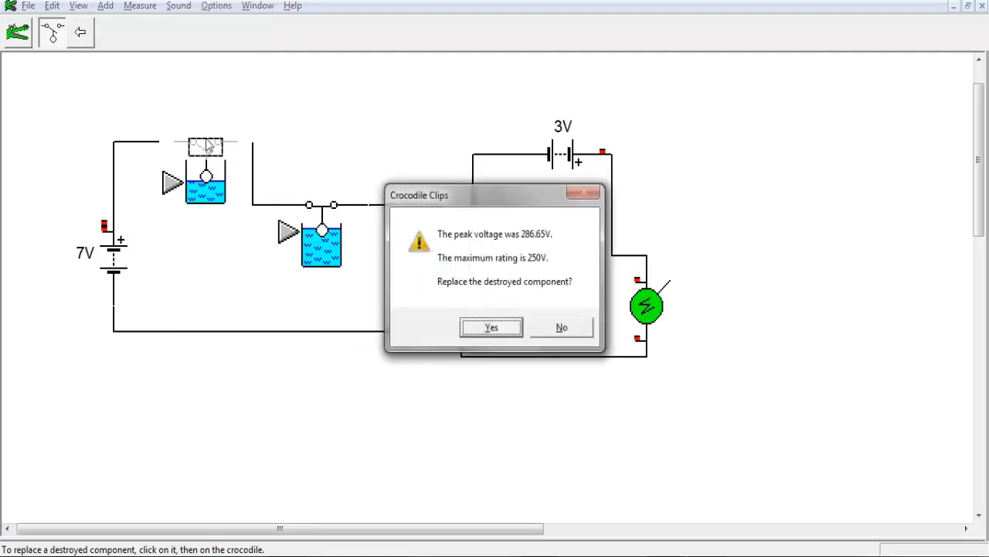
key(Return)
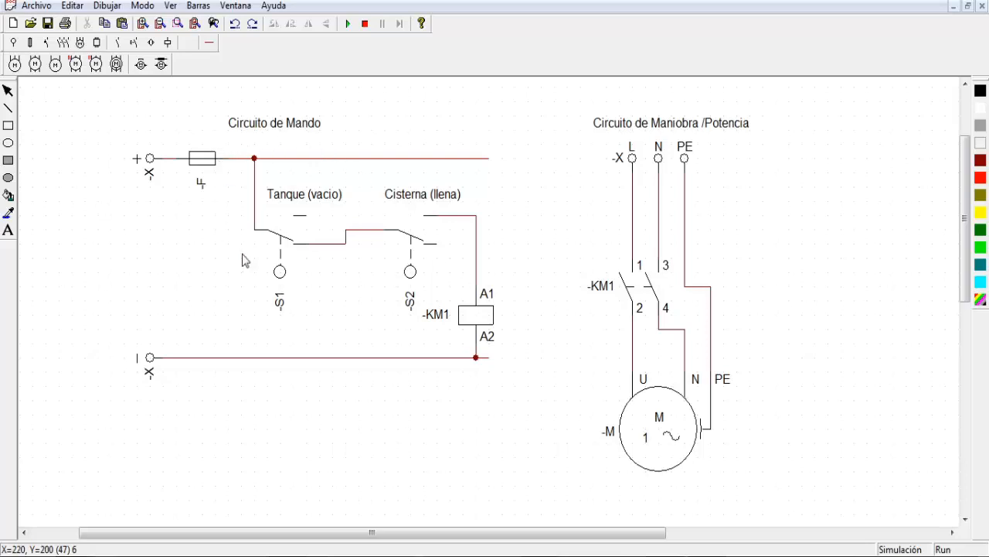
Step: Simulate the control and power circuits, toggling cistern float switch S2 on and off three times to test contactor KM1 and the motor
click(348, 24)
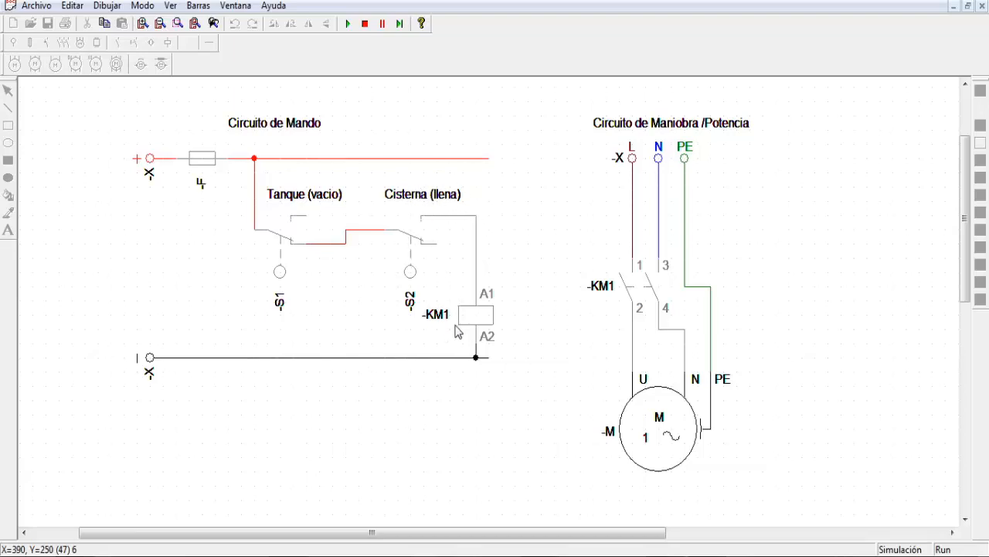
click(410, 272)
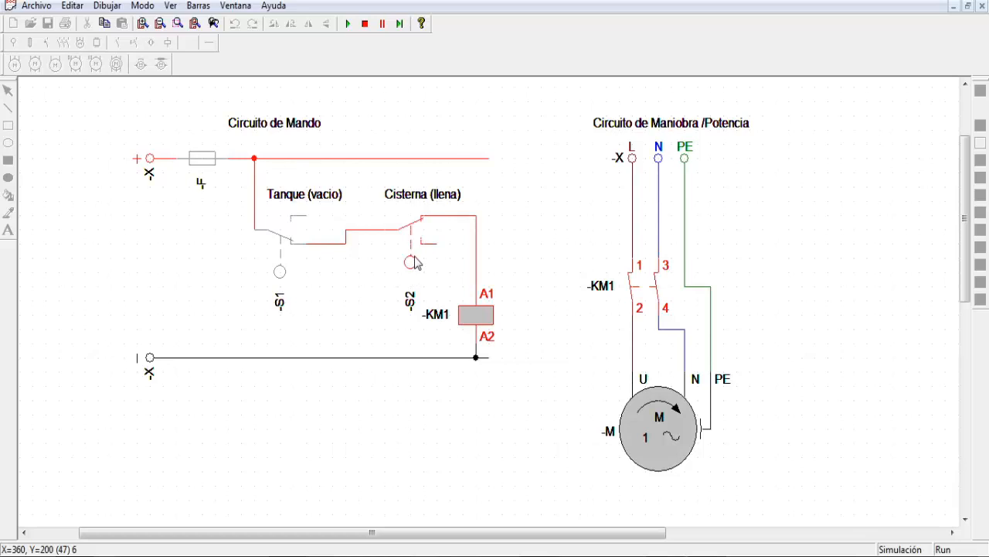
click(414, 259)
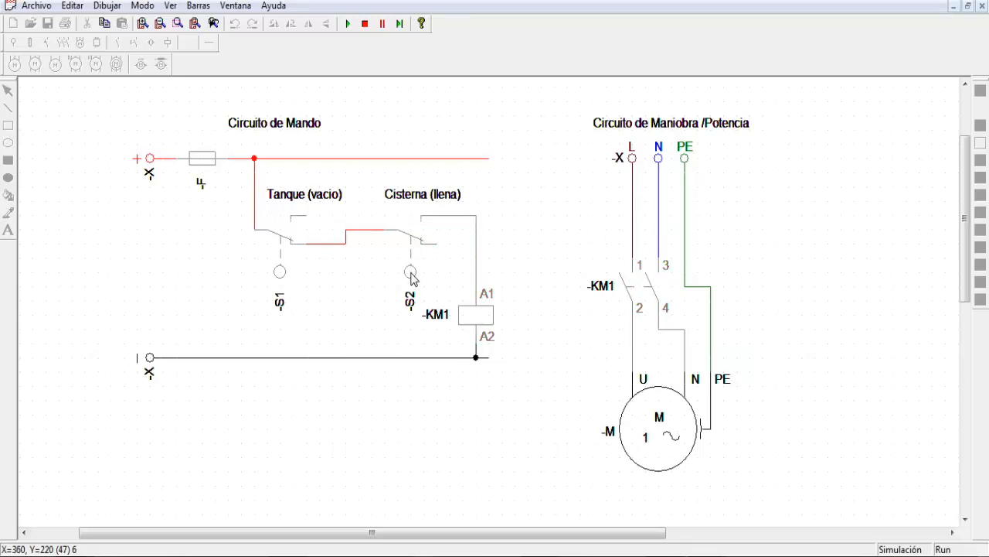
click(411, 275)
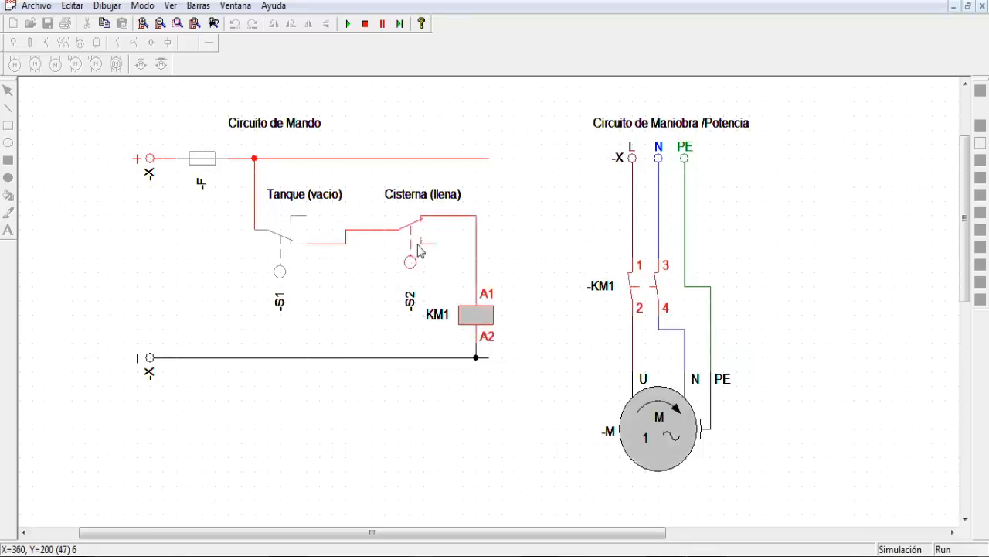
click(417, 250)
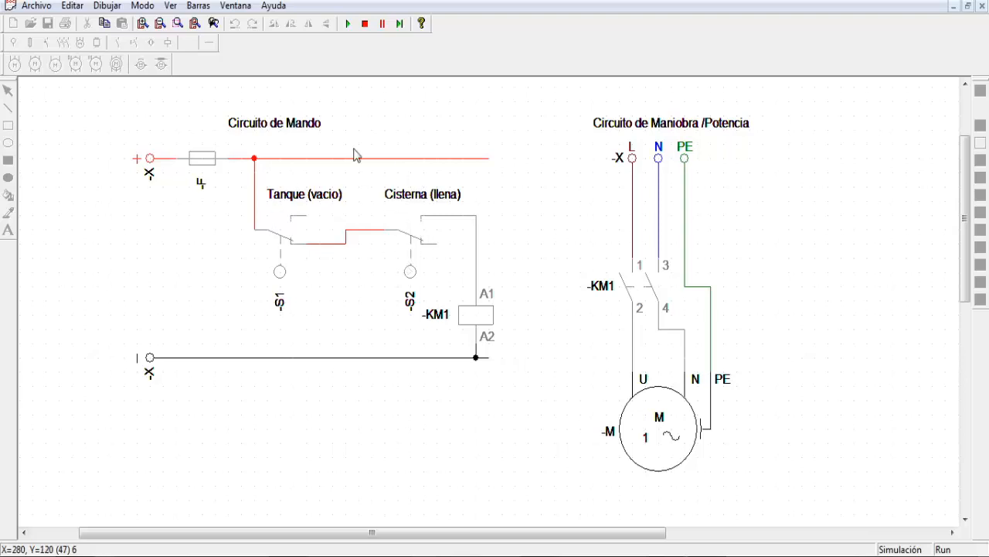
click(411, 271)
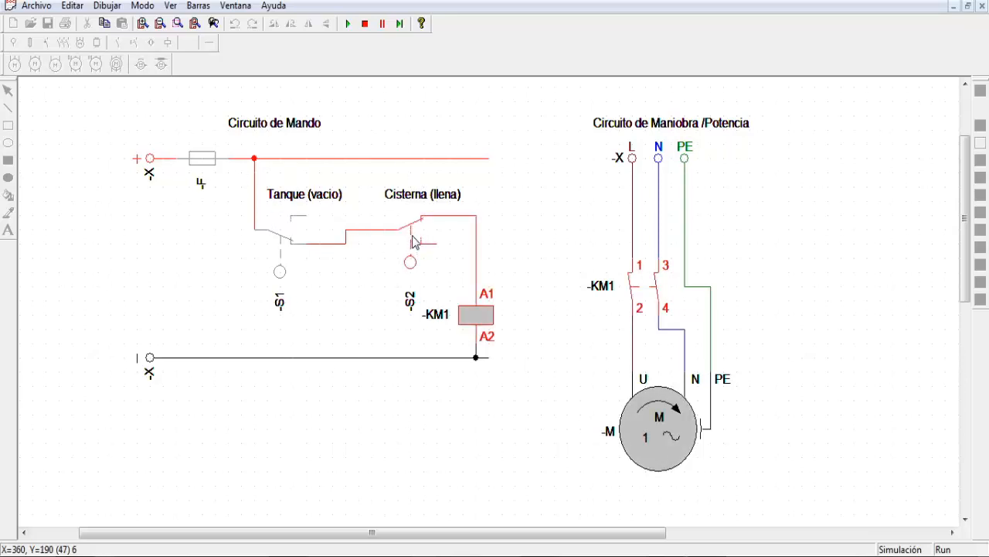
click(414, 242)
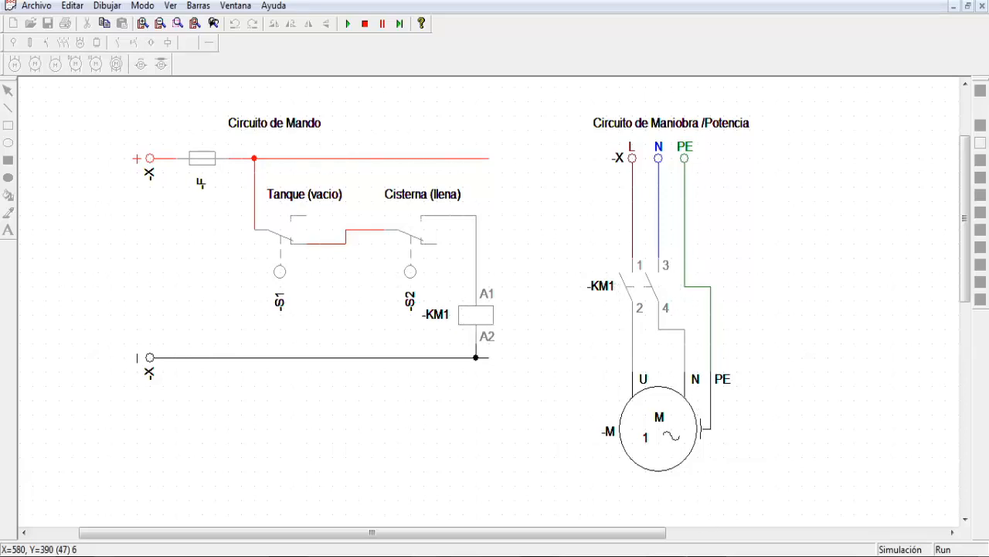
Step: Stop the simulation and show the available power-supply symbols
key(alt+Tab)
click(367, 24)
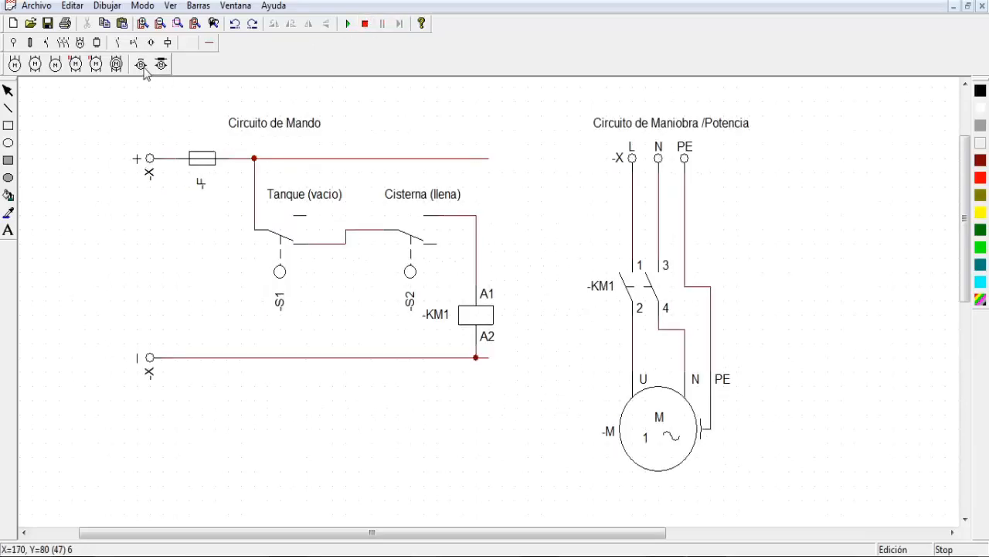
click(14, 44)
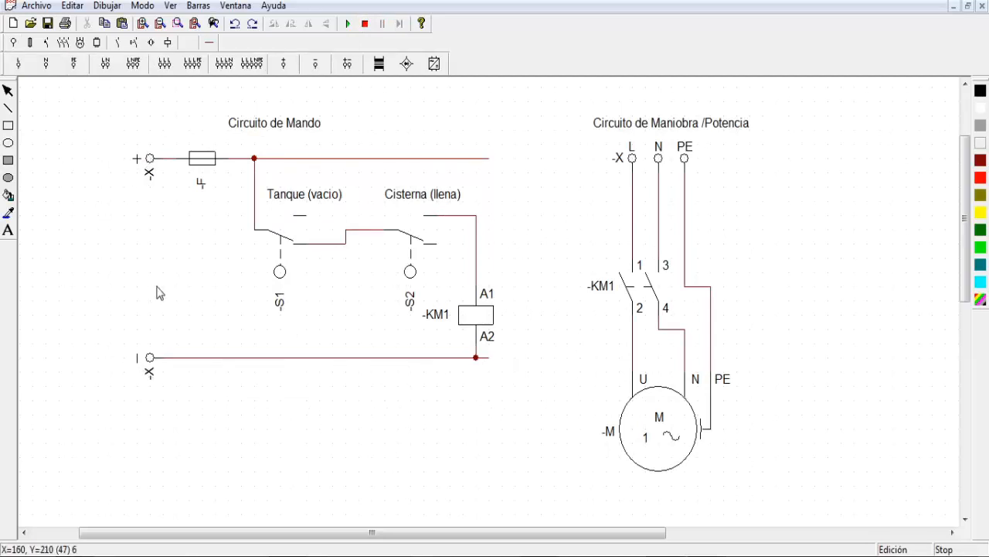